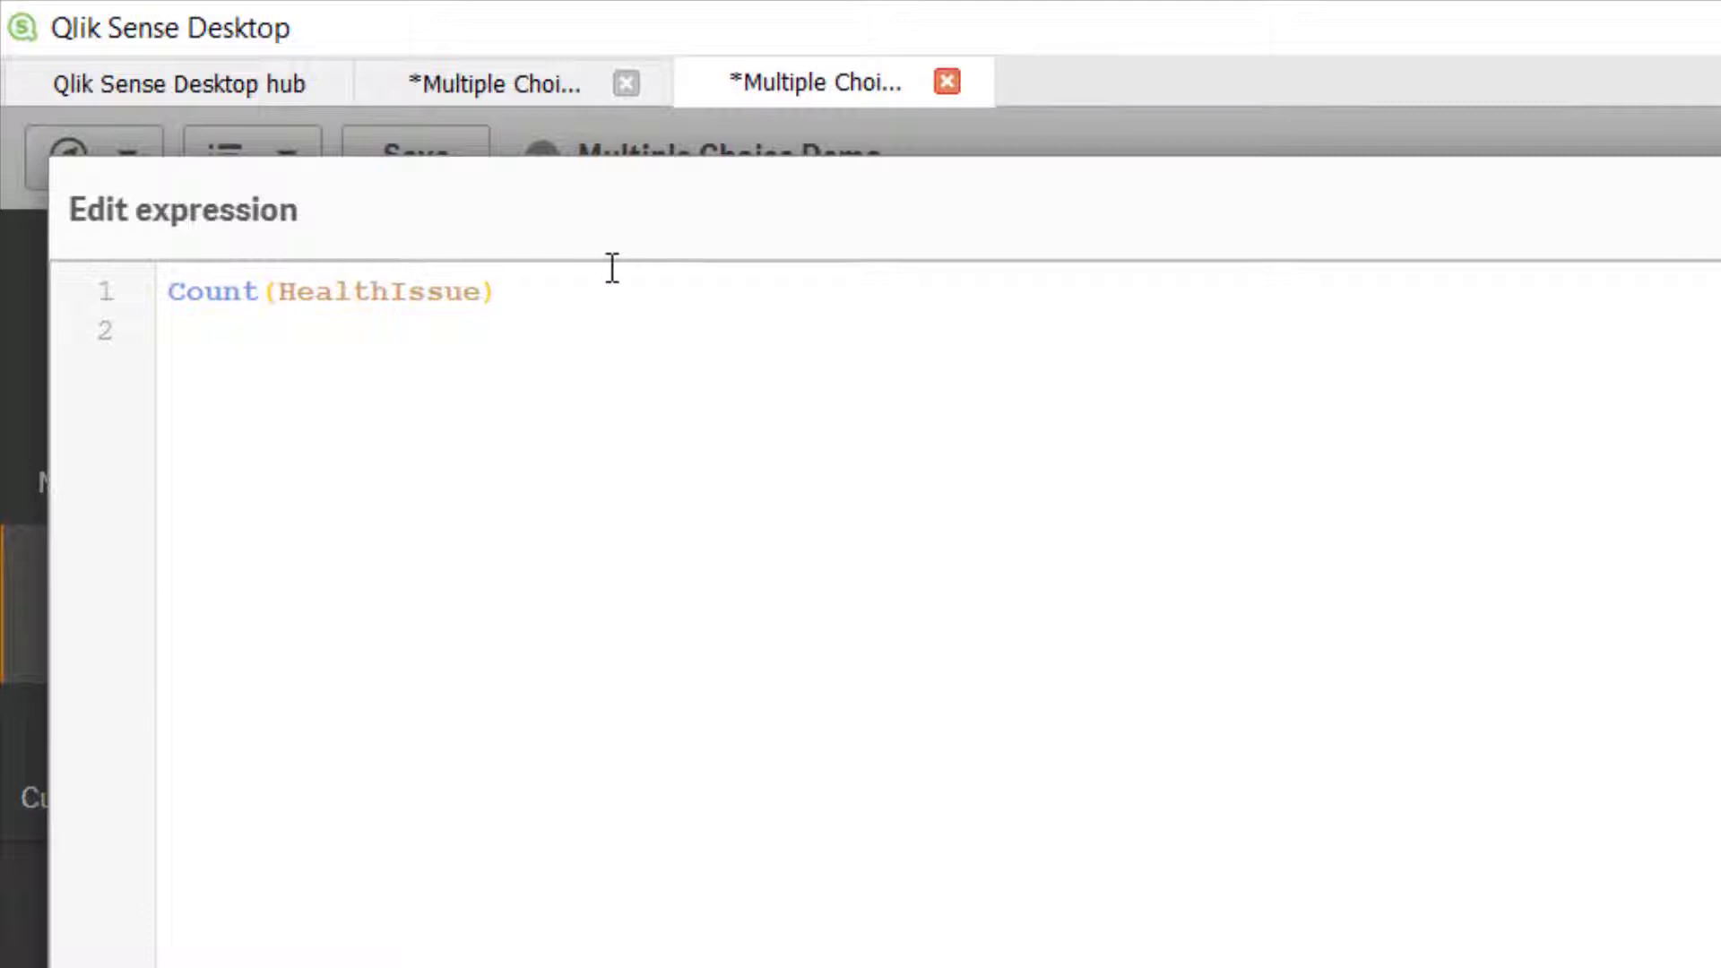
# Change the # of HHs expression to Count(HealthIssue)/Count(TOTAL _uuid) and apply it.
pyautogui.write('/C')
pyautogui.write('ount')
pyautogui.write('(')
pyautogui.write('UU')
pyautogui.press('BackSpace')
pyautogui.press('BackSpace')
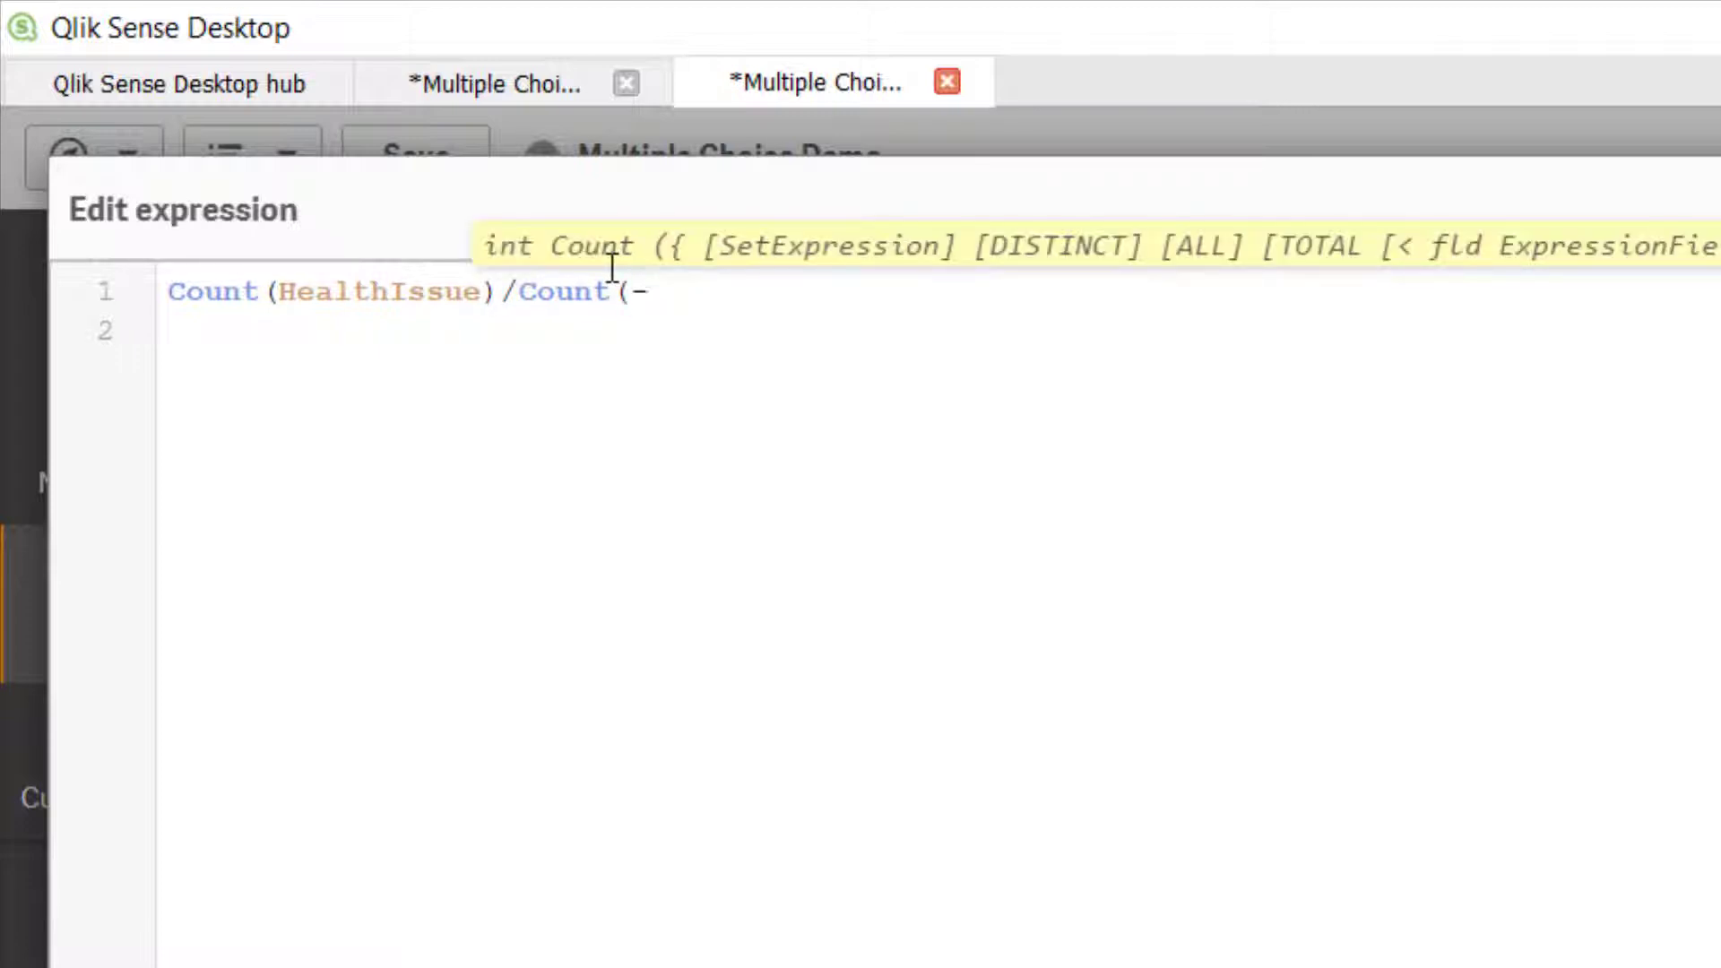
pyautogui.write('_uuid)')
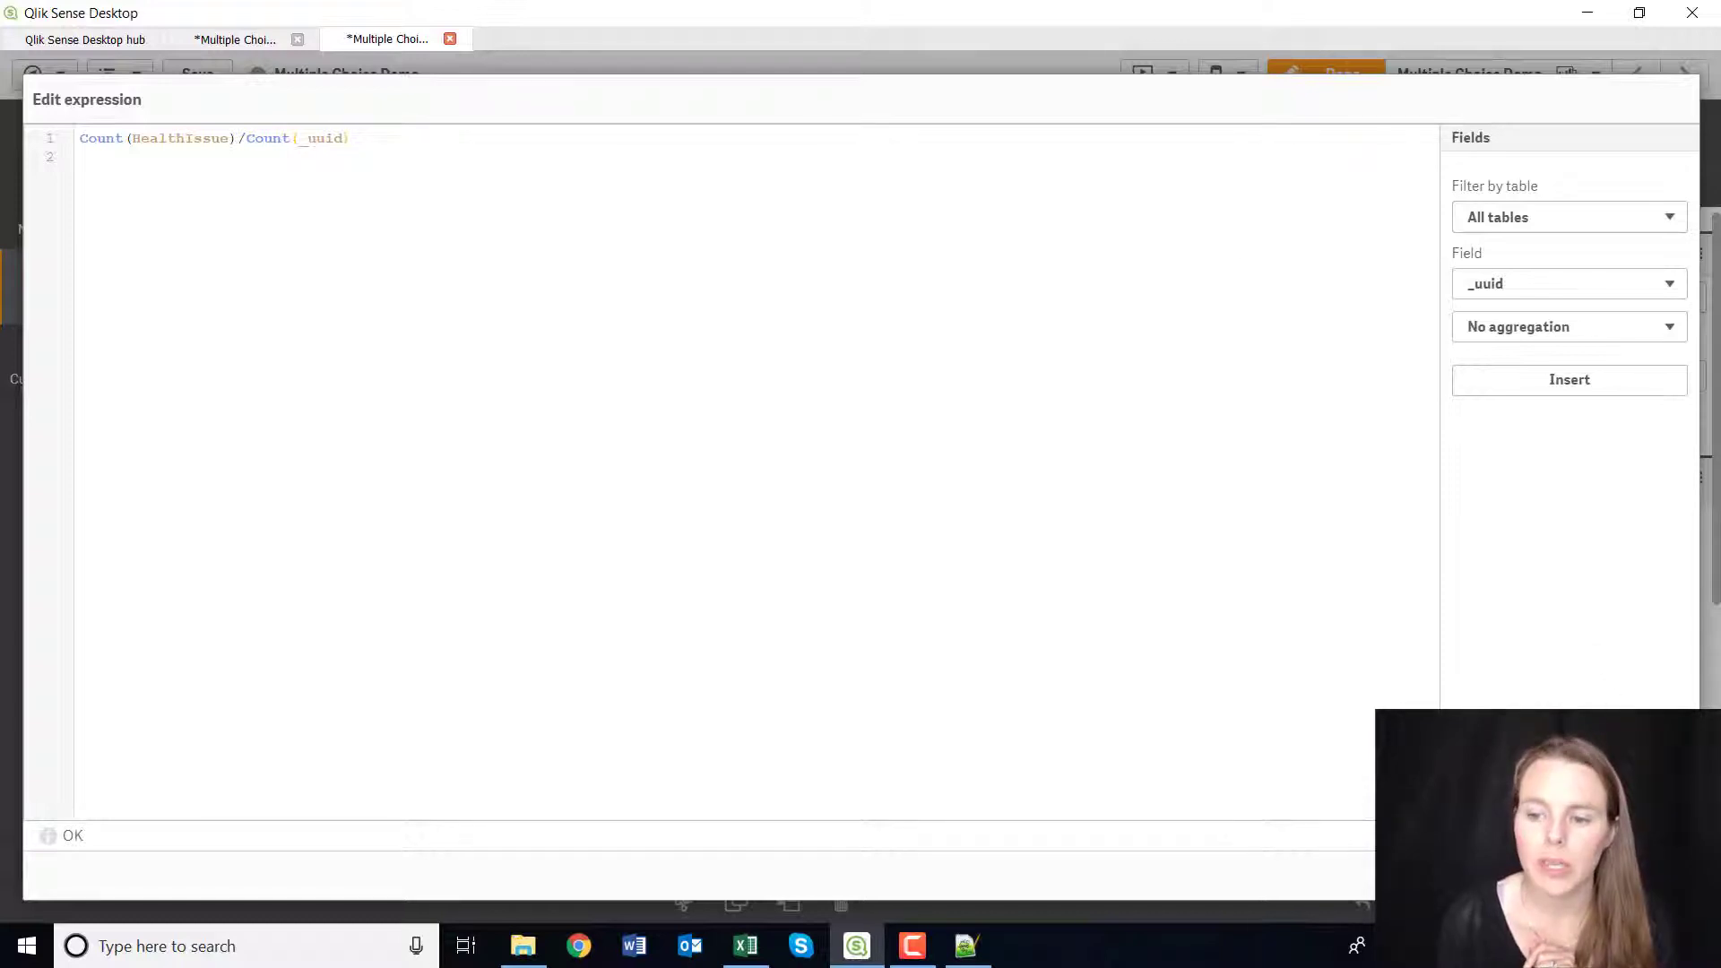
pyautogui.click(72, 836)
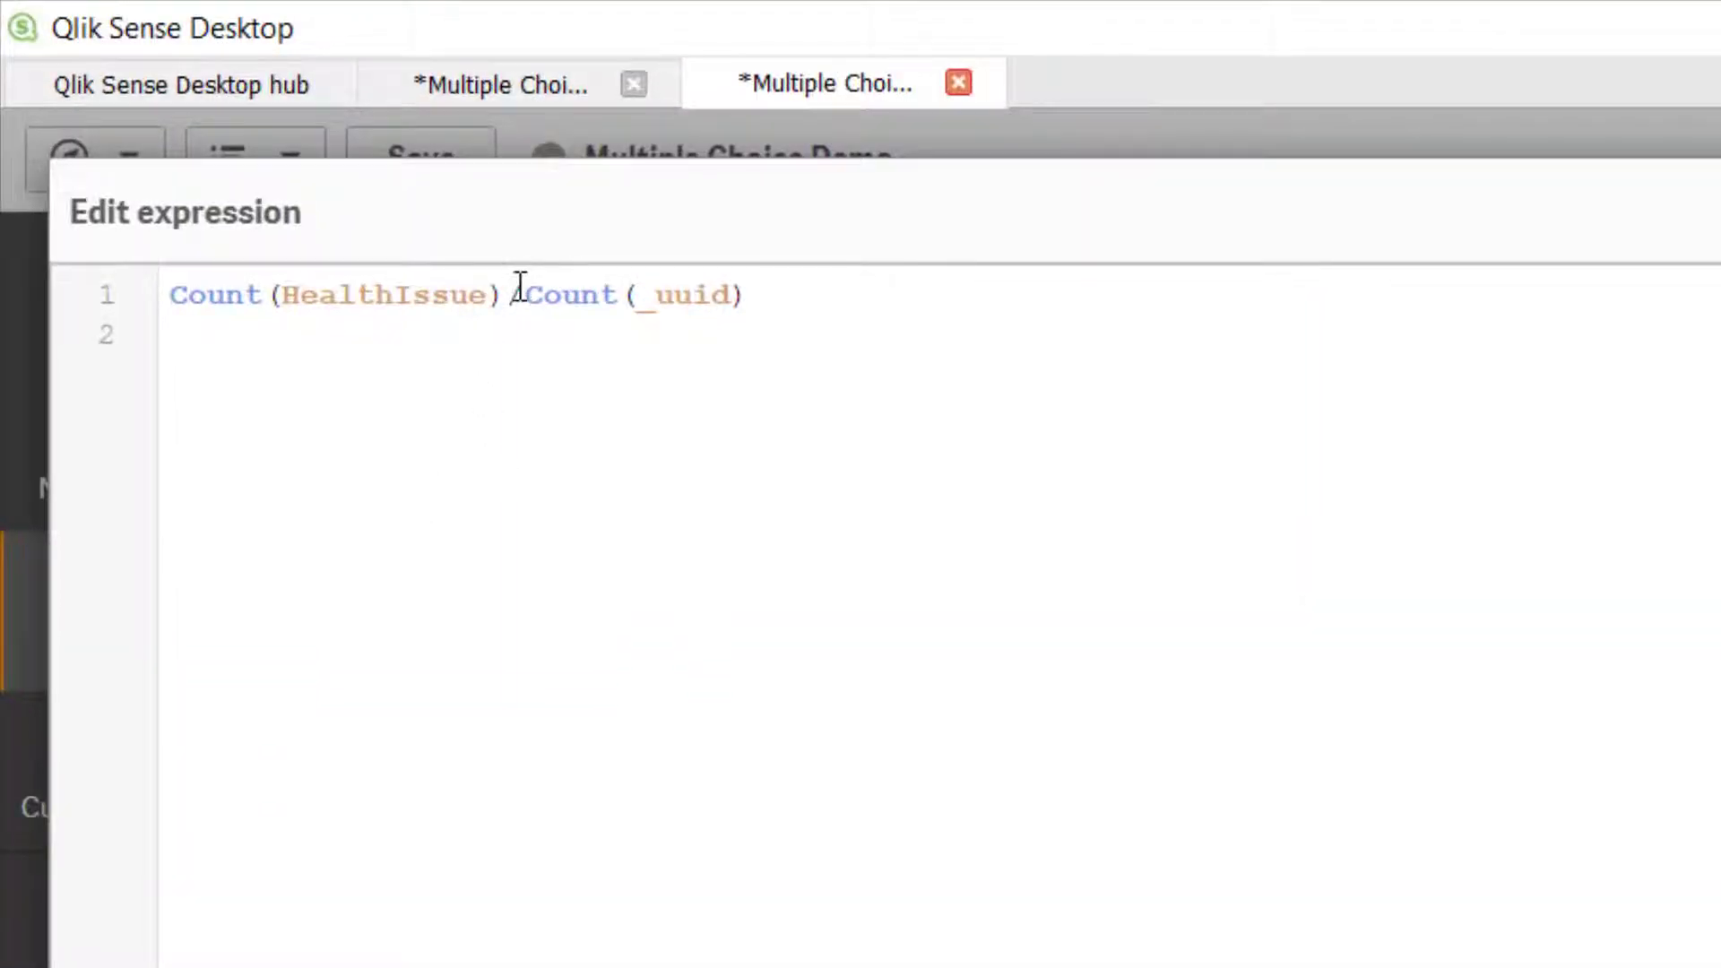
pyautogui.click(638, 300)
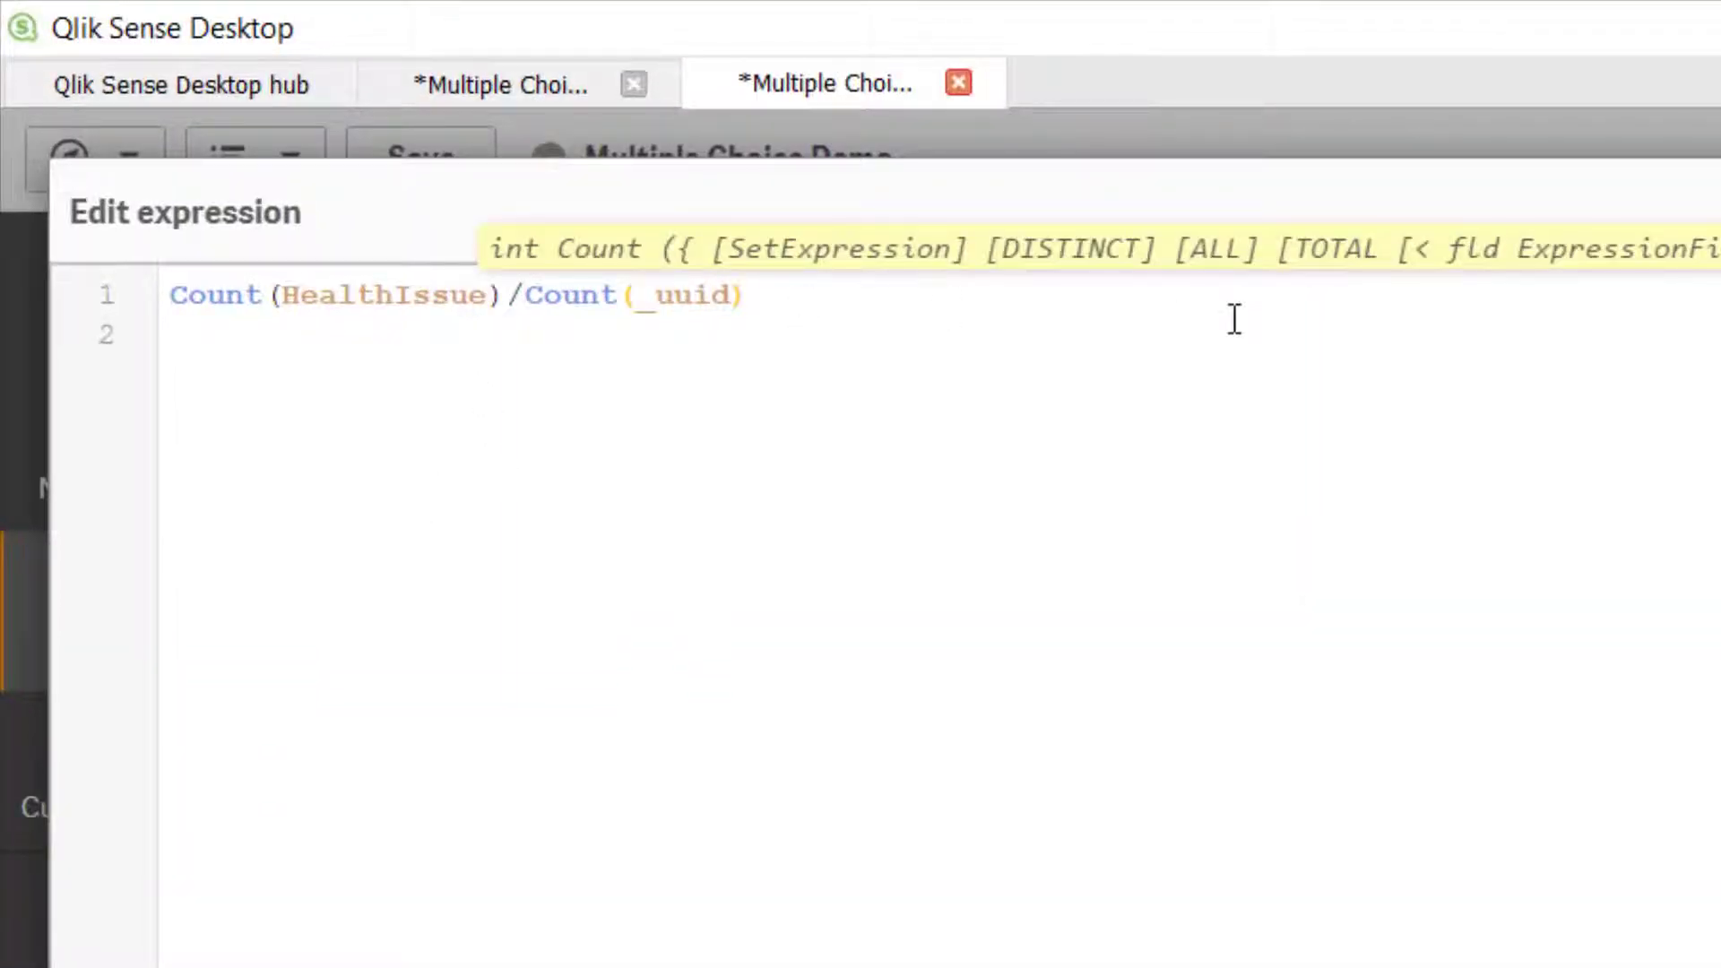
pyautogui.write('TOTAL')
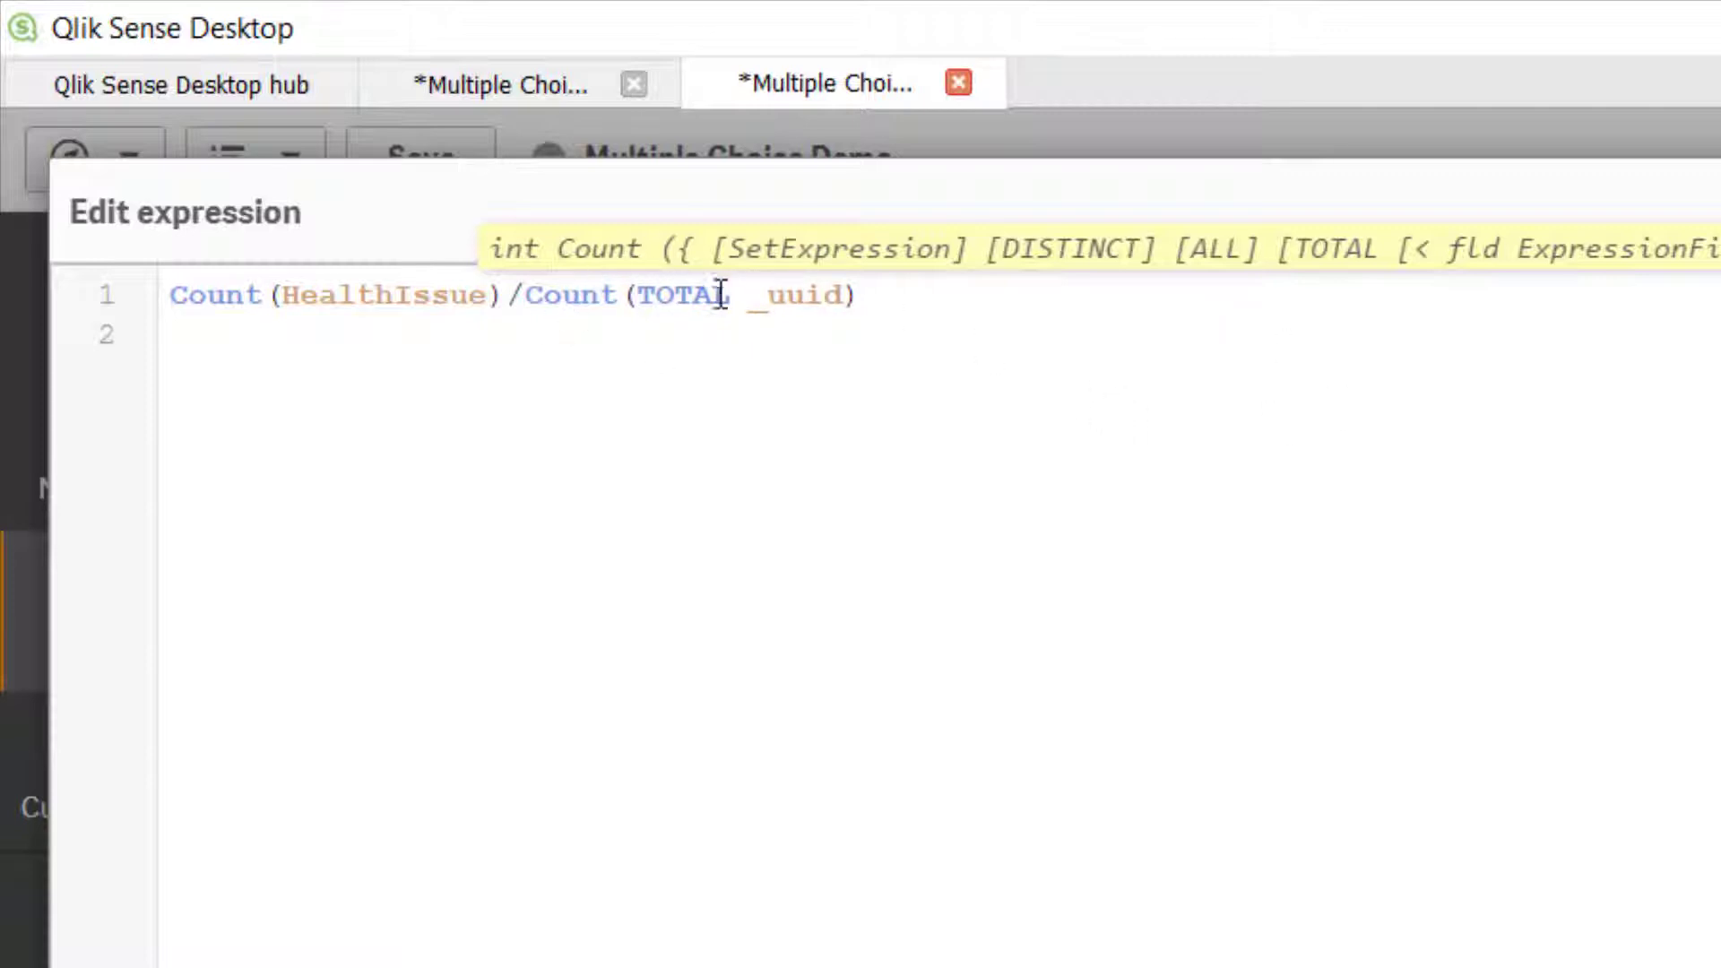
pyautogui.click(1641, 887)
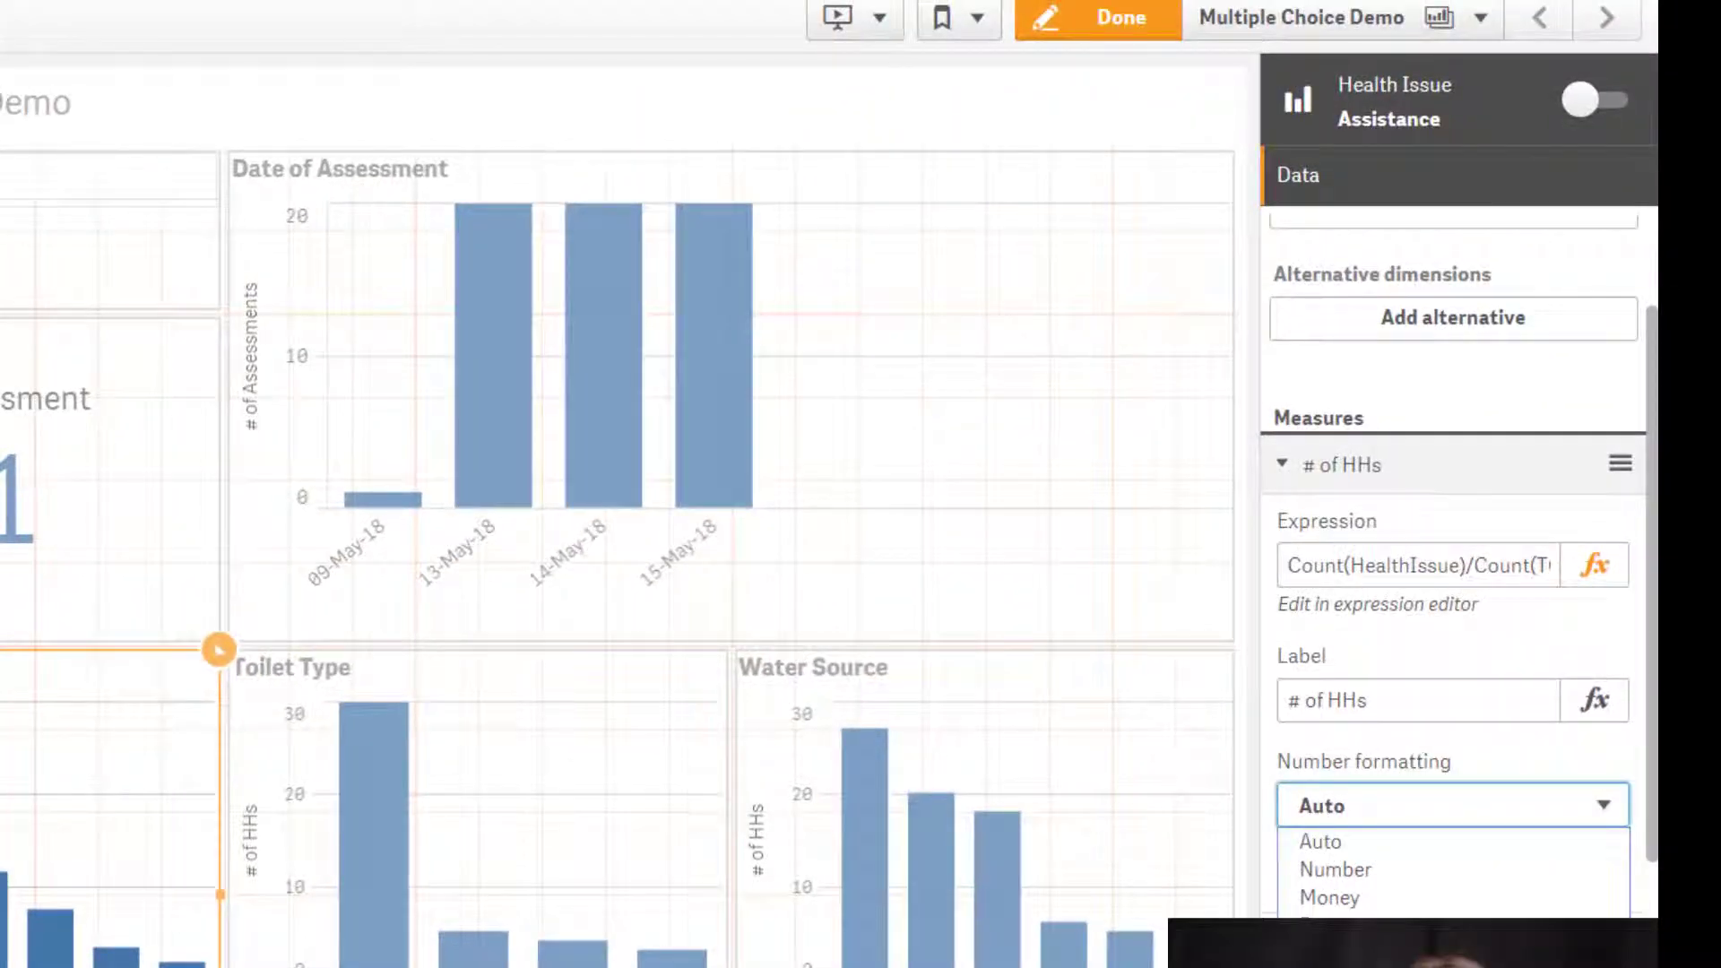
# Give the Health Issue measure Custom number formatting with pattern #,##0%.
pyautogui.click(1443, 899)
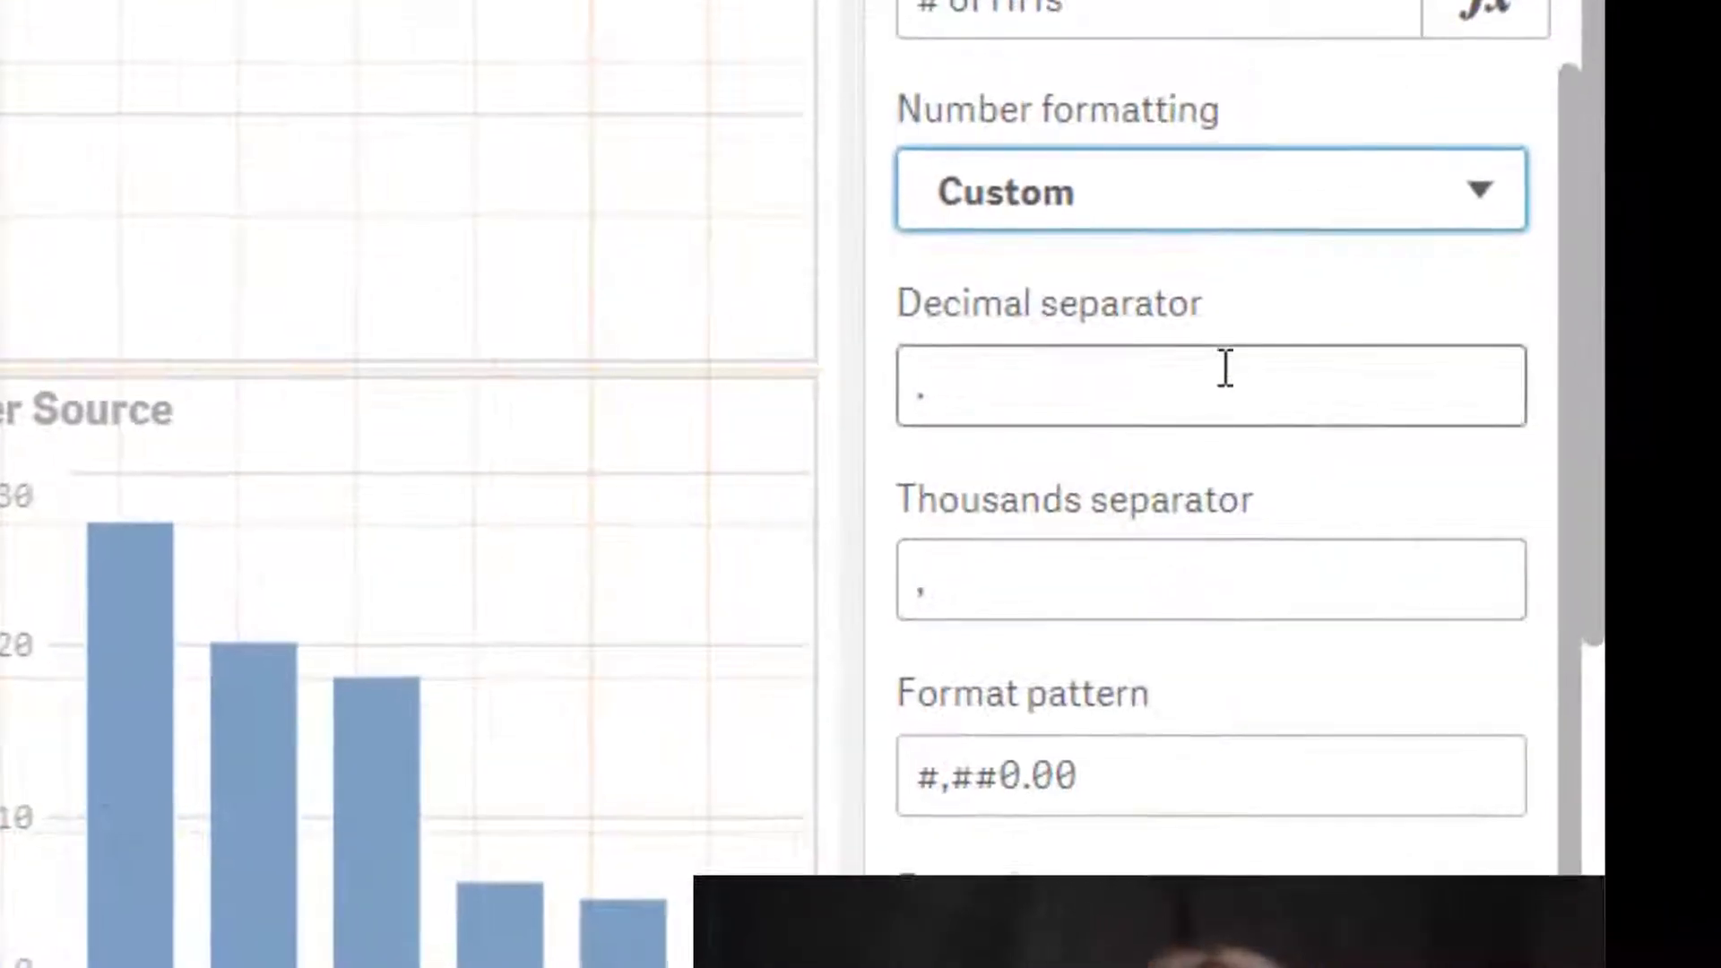
pyautogui.moveTo(1031, 777); pyautogui.dragTo(1098, 780)
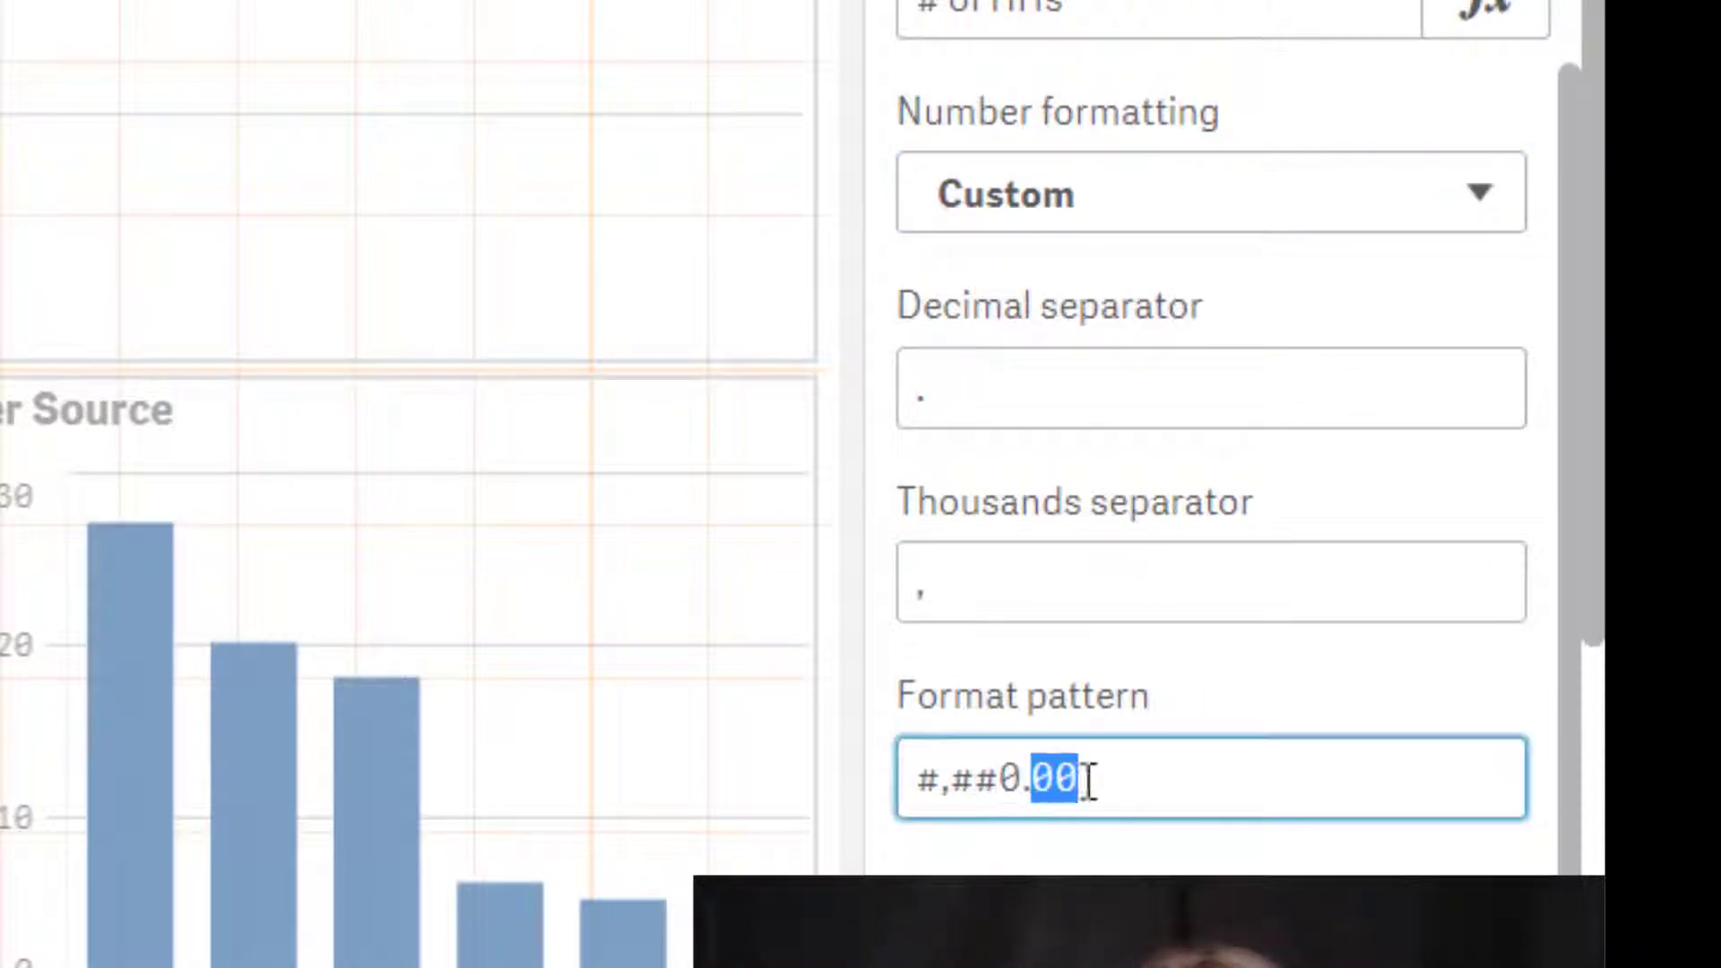
pyautogui.press('BackSpace')
pyautogui.press('BackSpace')
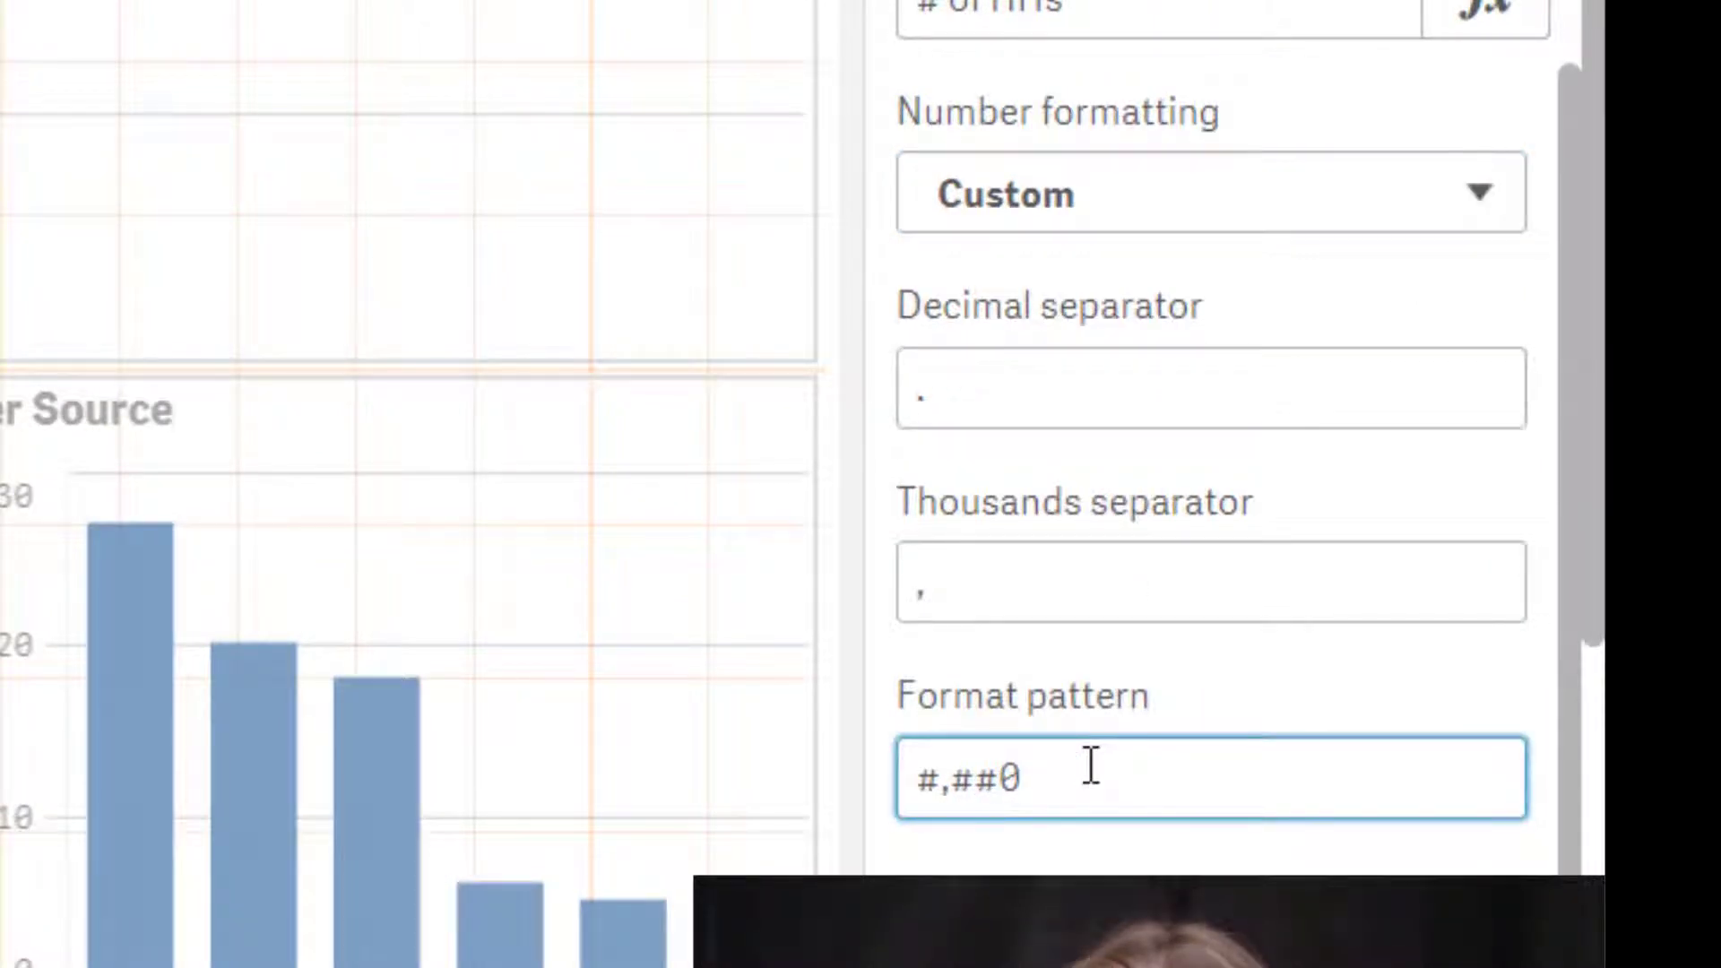
pyautogui.write('%')
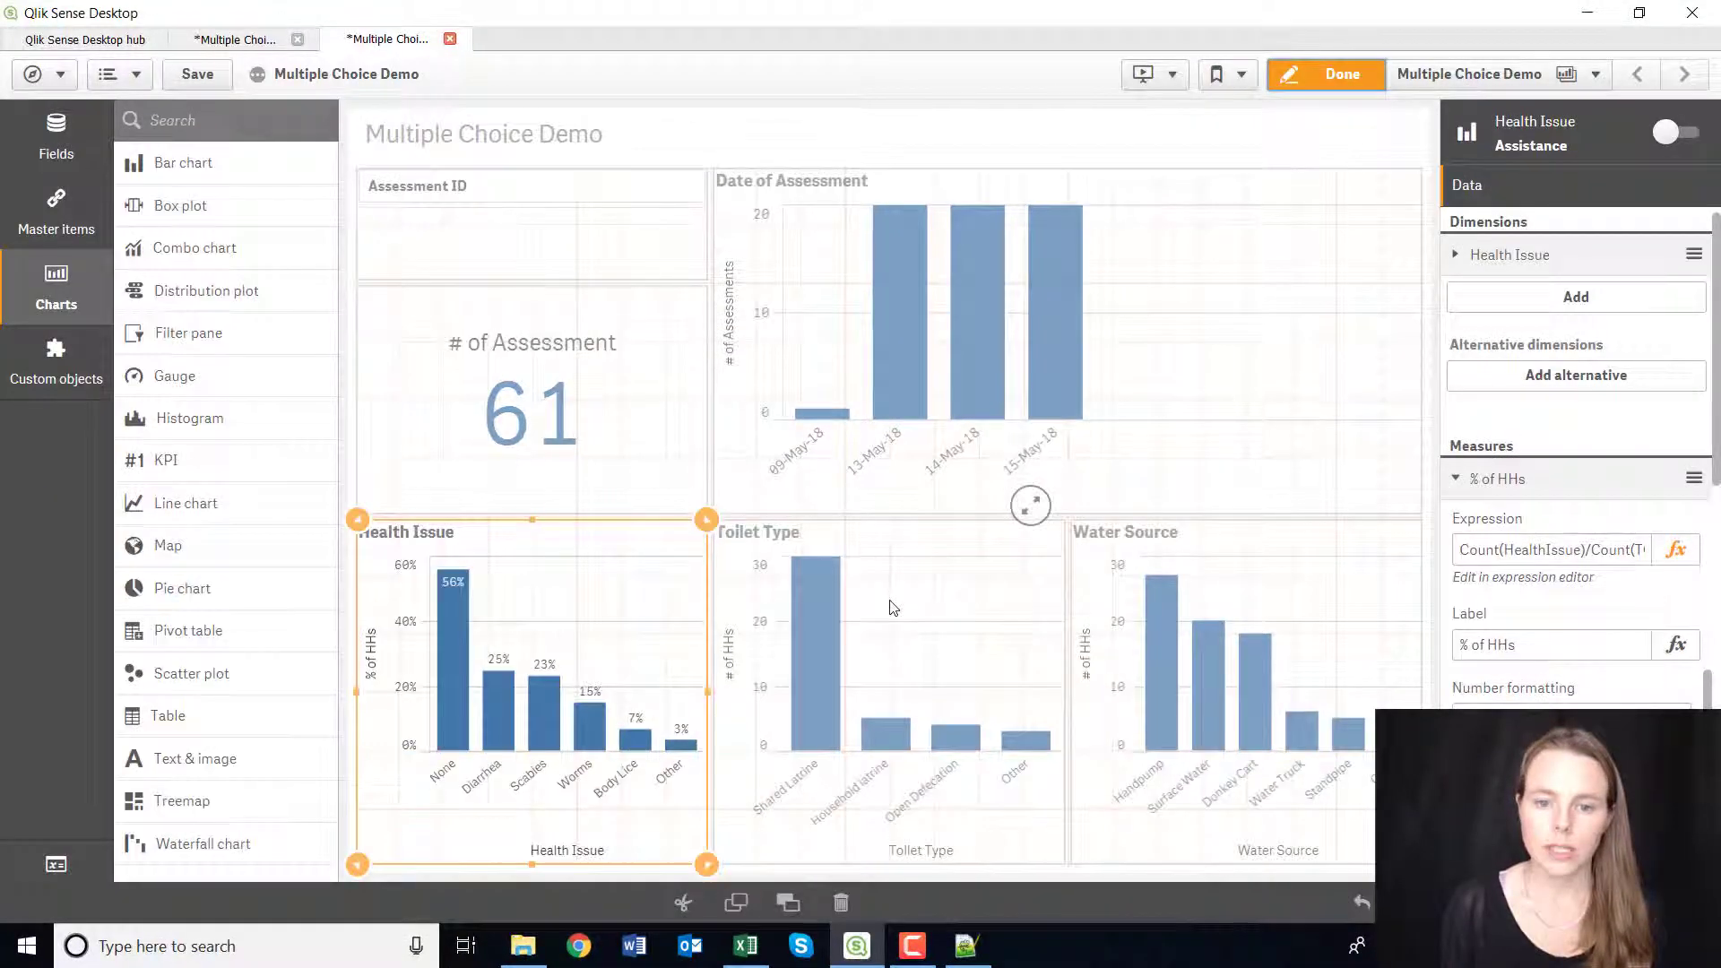
# Divide the Toilet Type measure by Count(TOTAL _uuid) and set Custom number formatting.
pyautogui.click(891, 604)
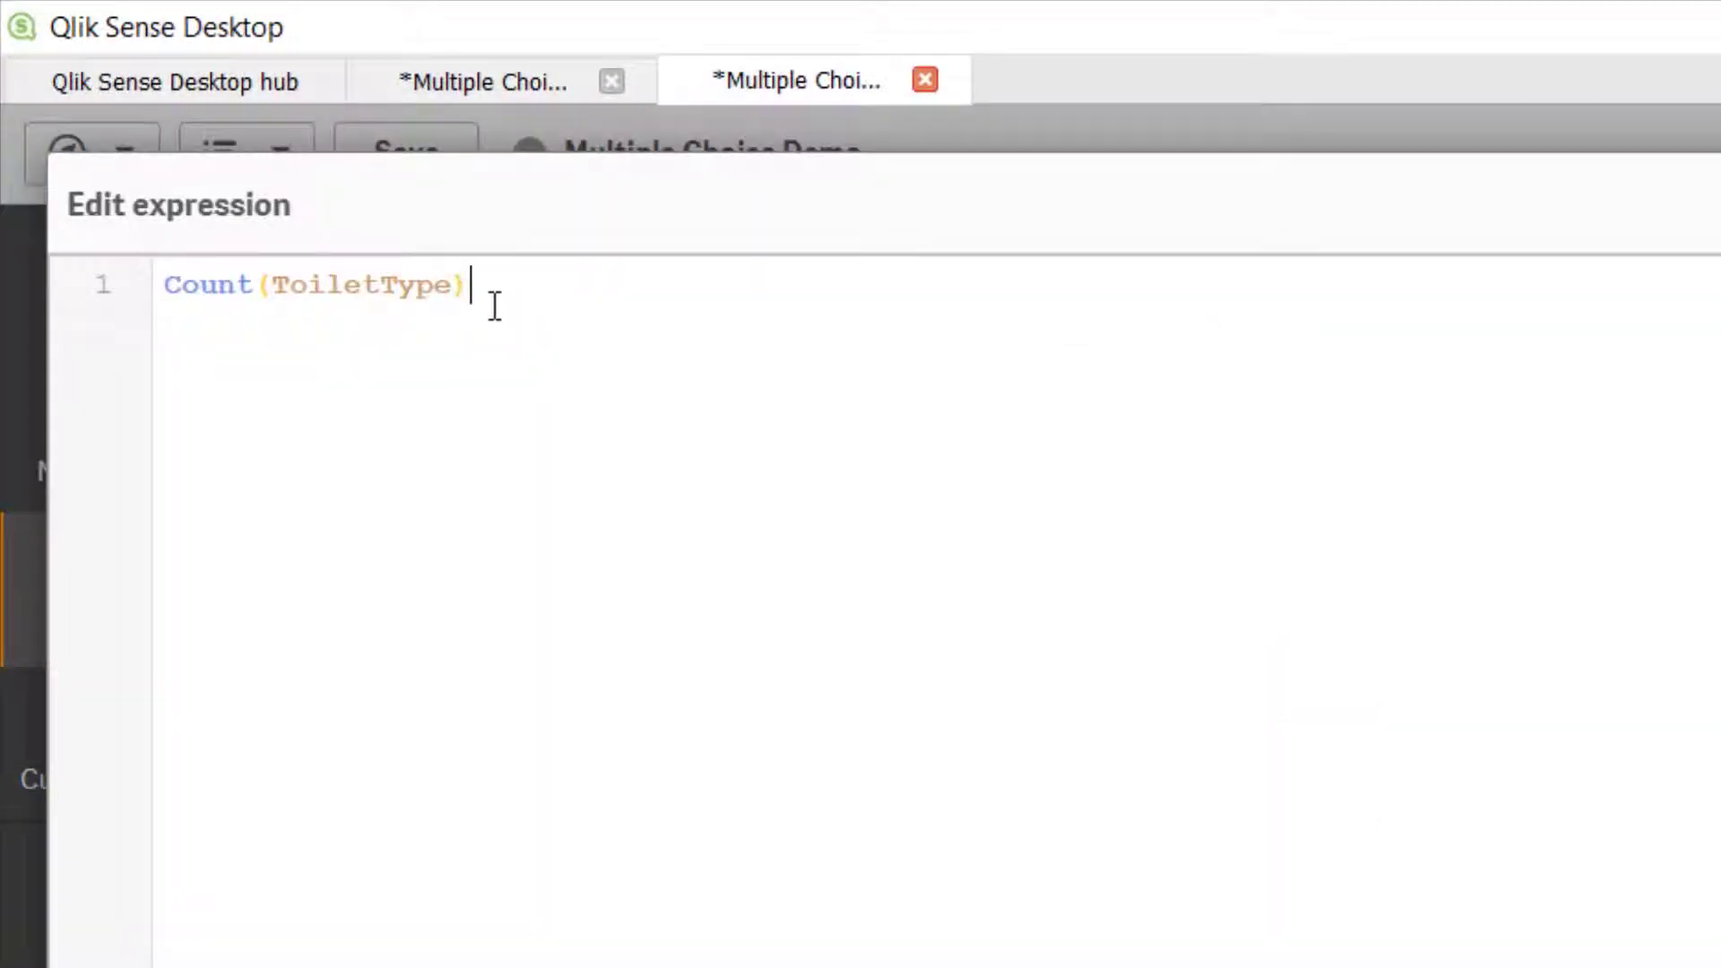
pyautogui.write('/Count(TOTAL _uuid)')
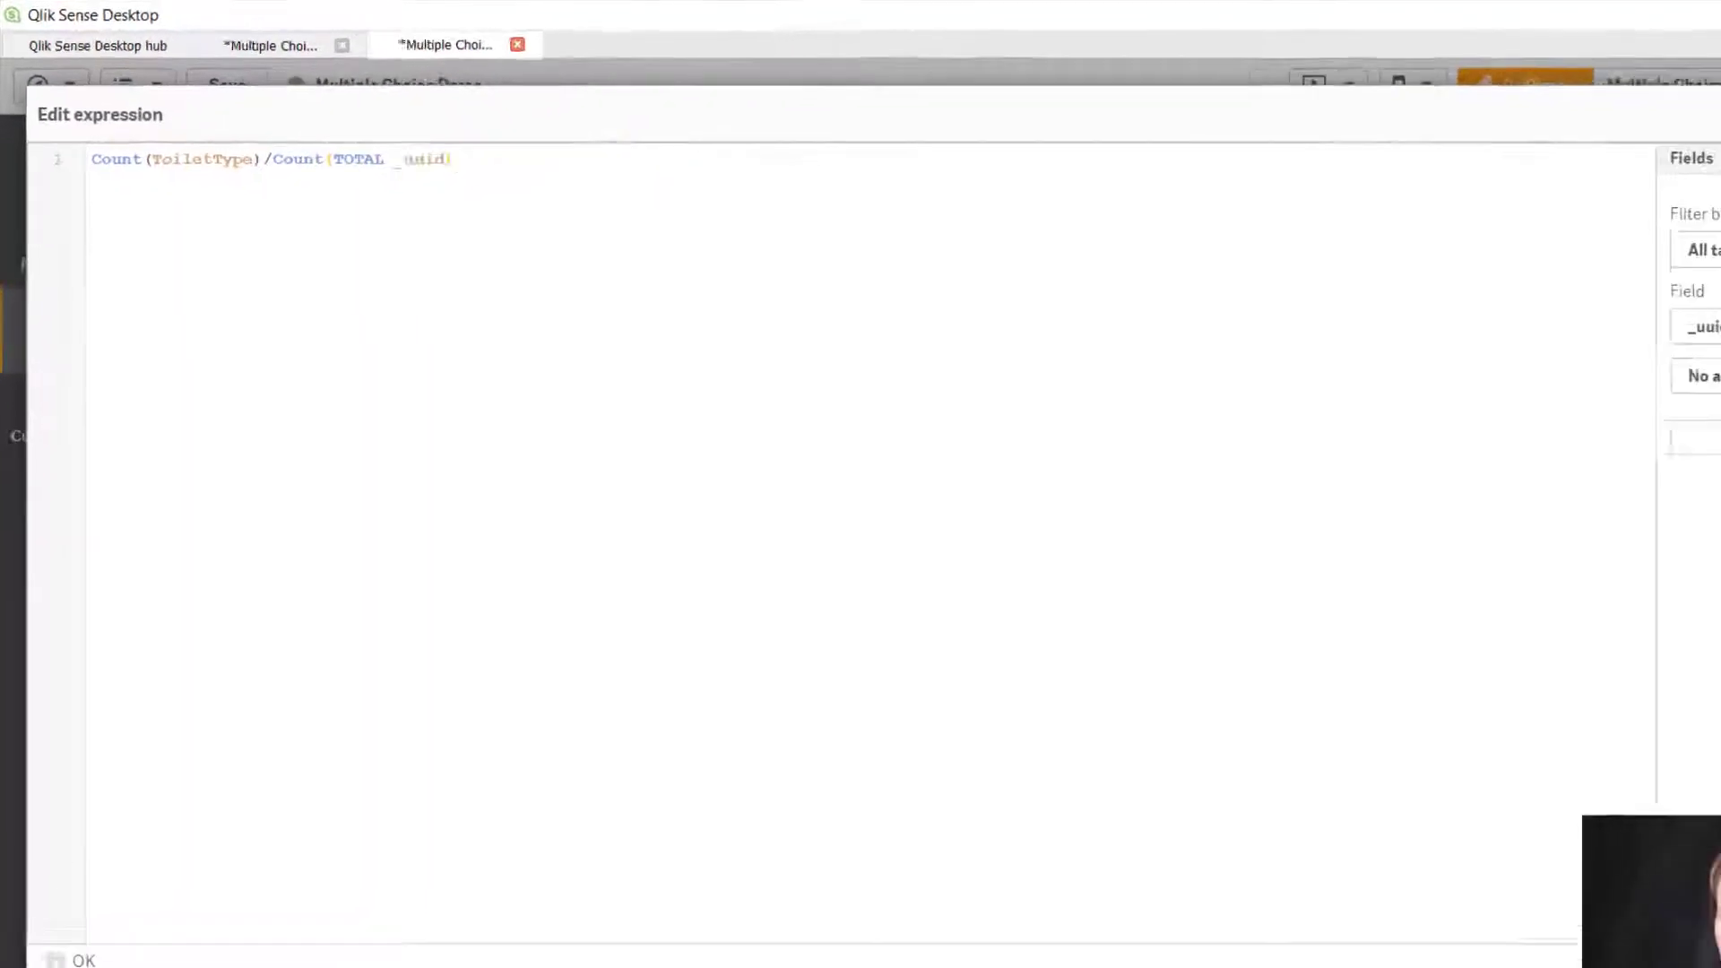
pyautogui.click(1667, 939)
pyautogui.click(1575, 697)
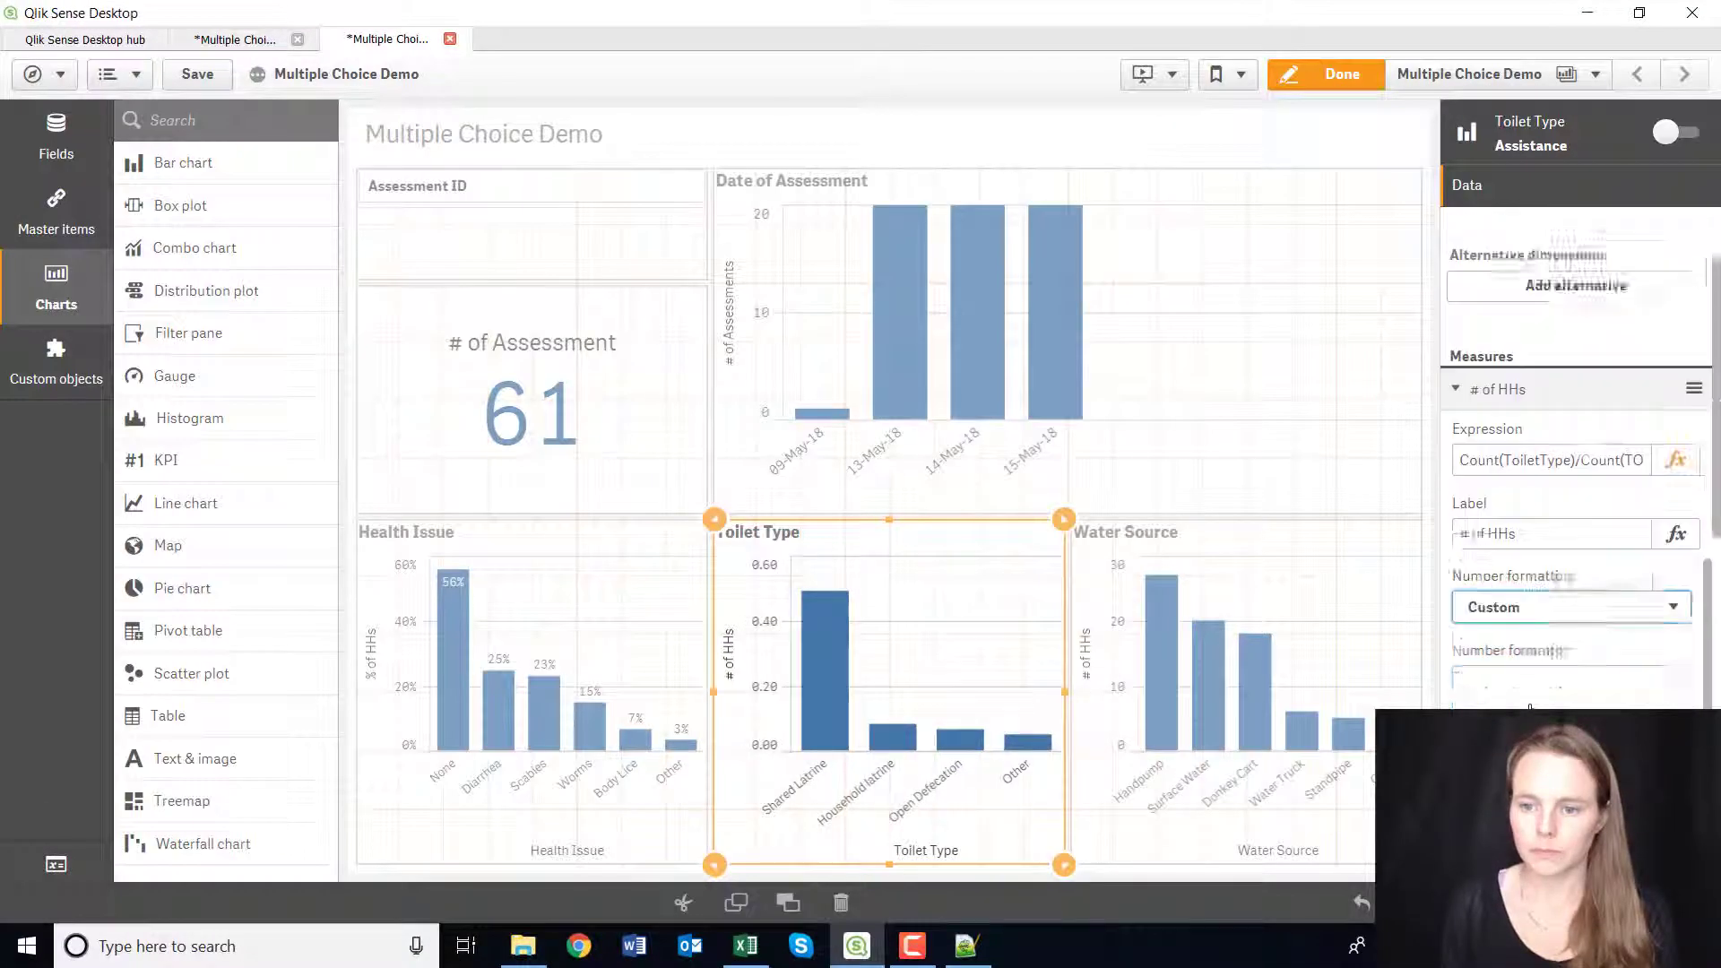
pyautogui.scroll(-2, 1578, 493)
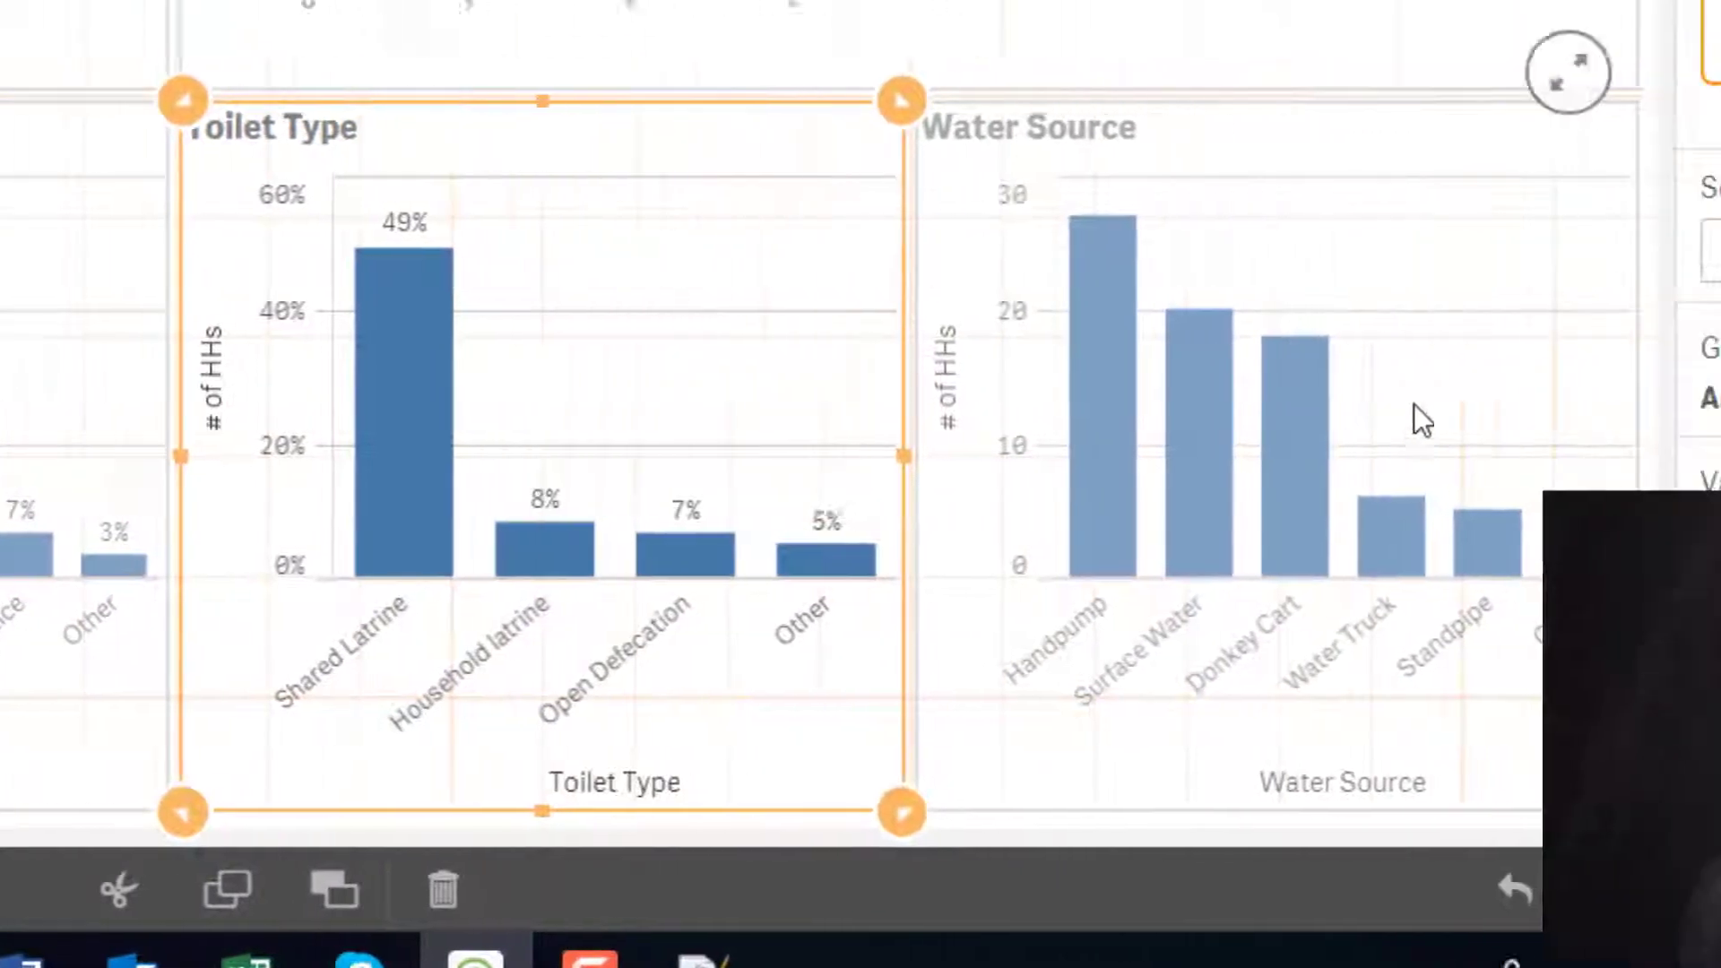
# Divide the Water Source measure by Count(TOTAL _uuid) and set Custom number formatting.
pyautogui.click(1422, 420)
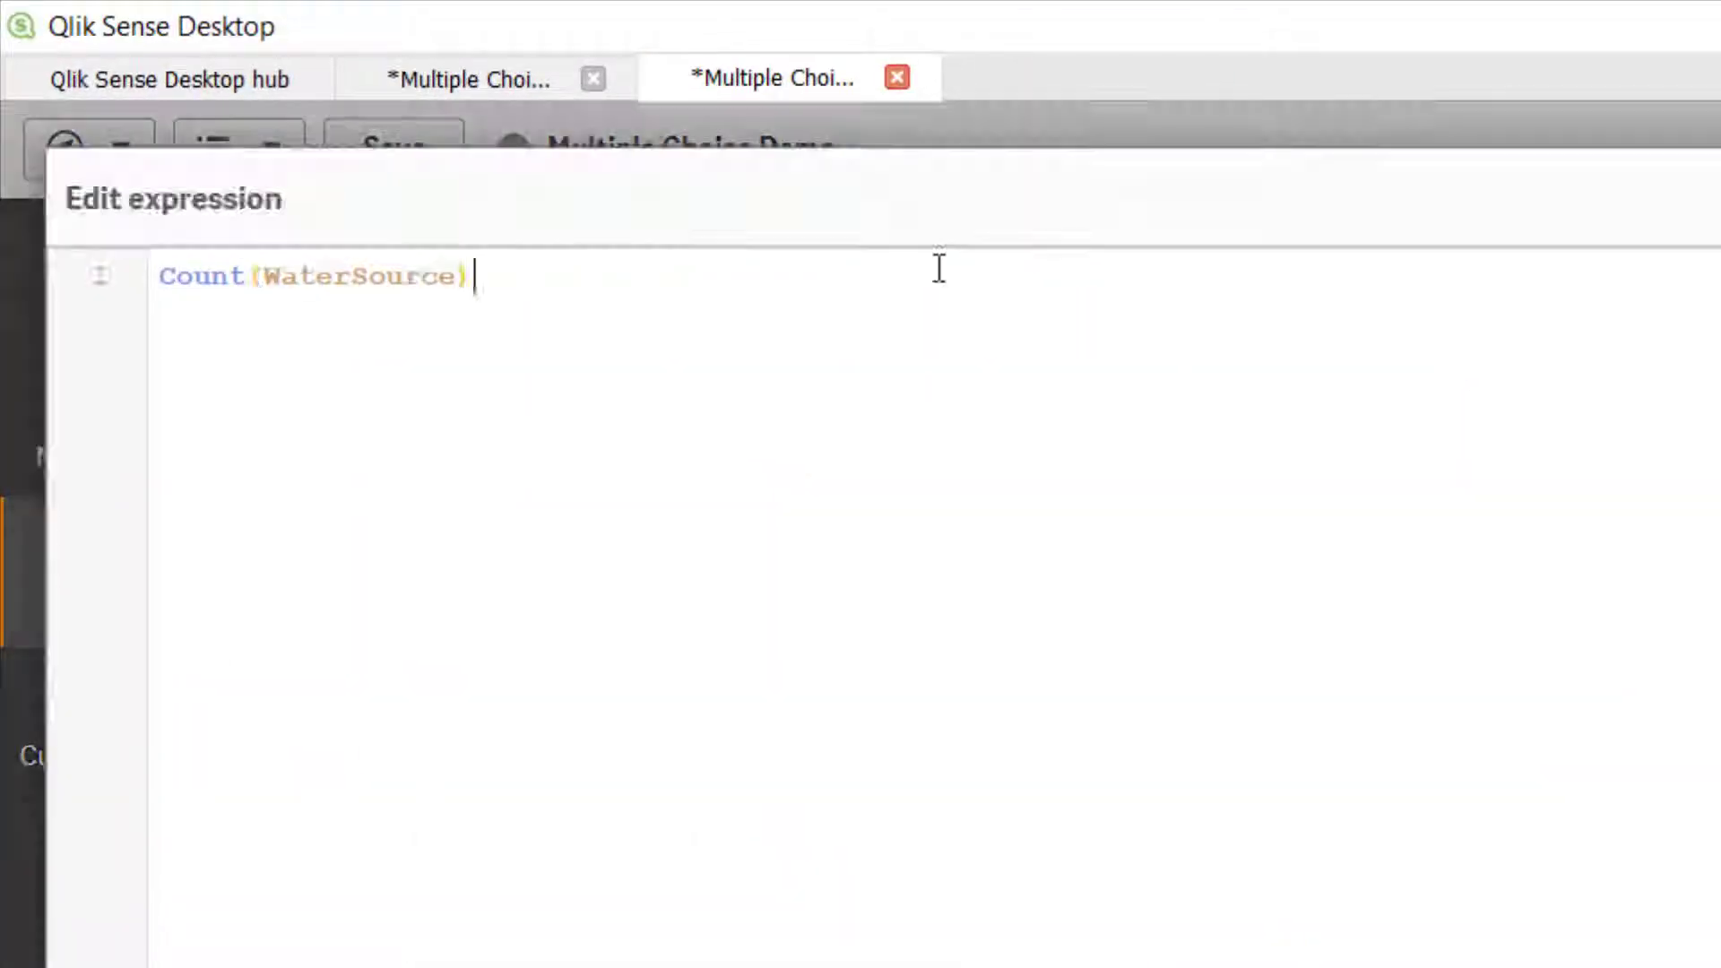
pyautogui.write('/Count(TOTAL ')
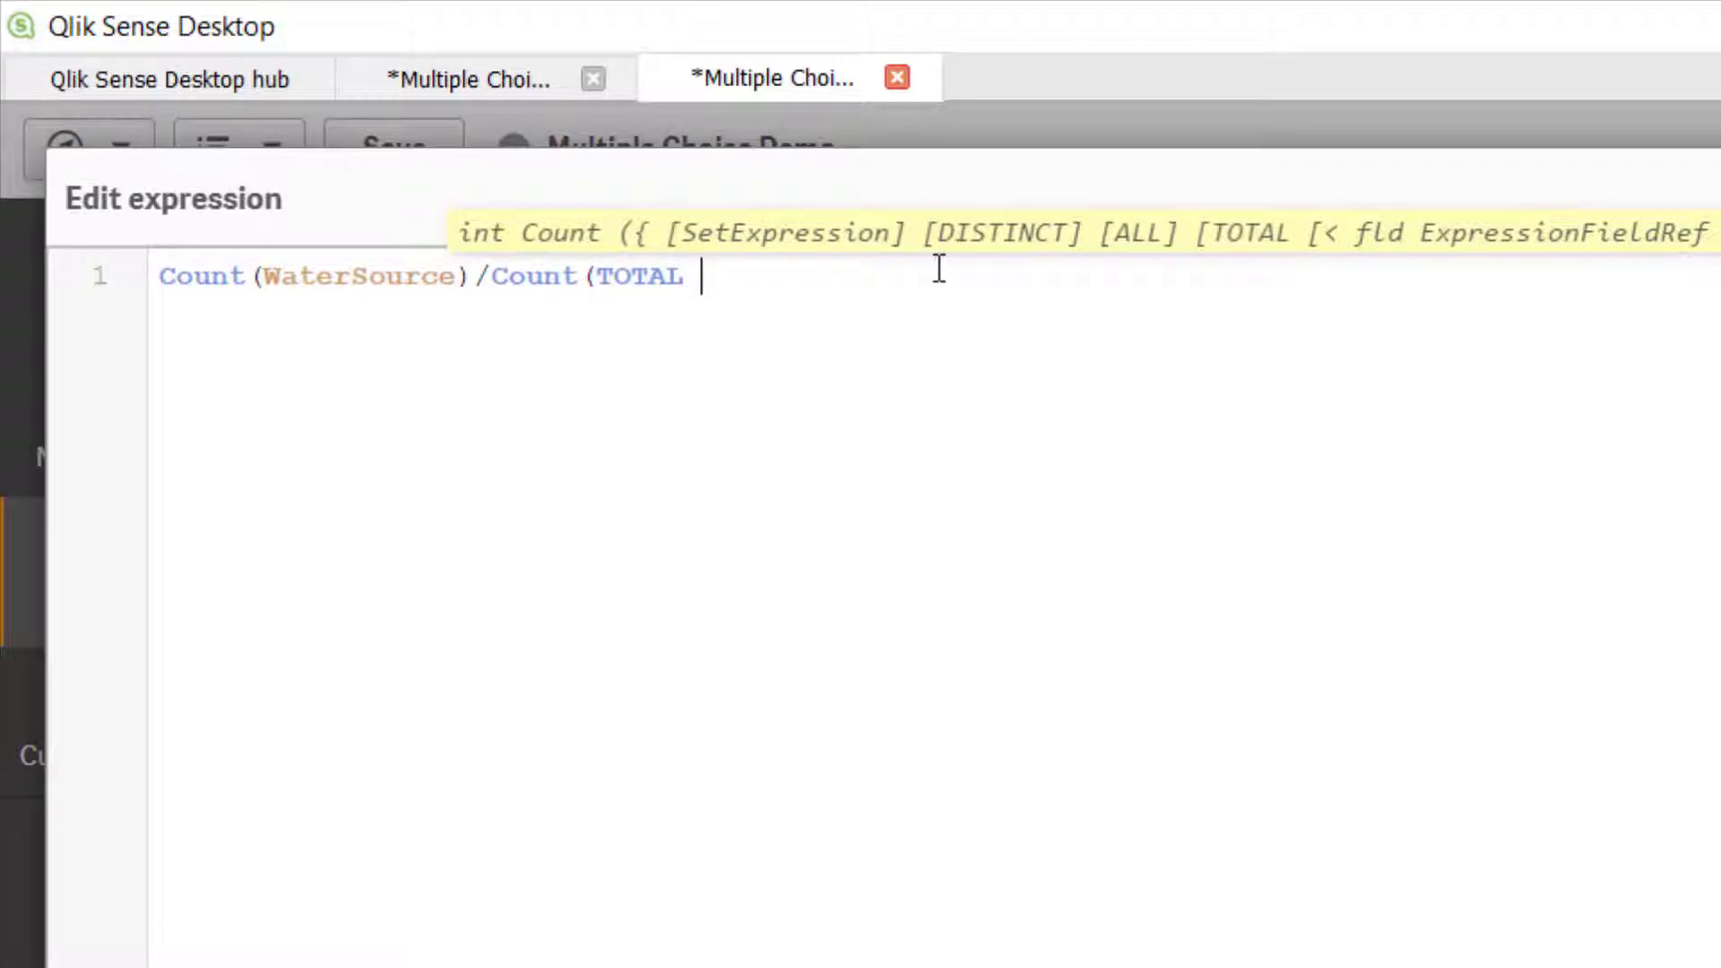
pyautogui.write('_uuid')
pyautogui.write(')')
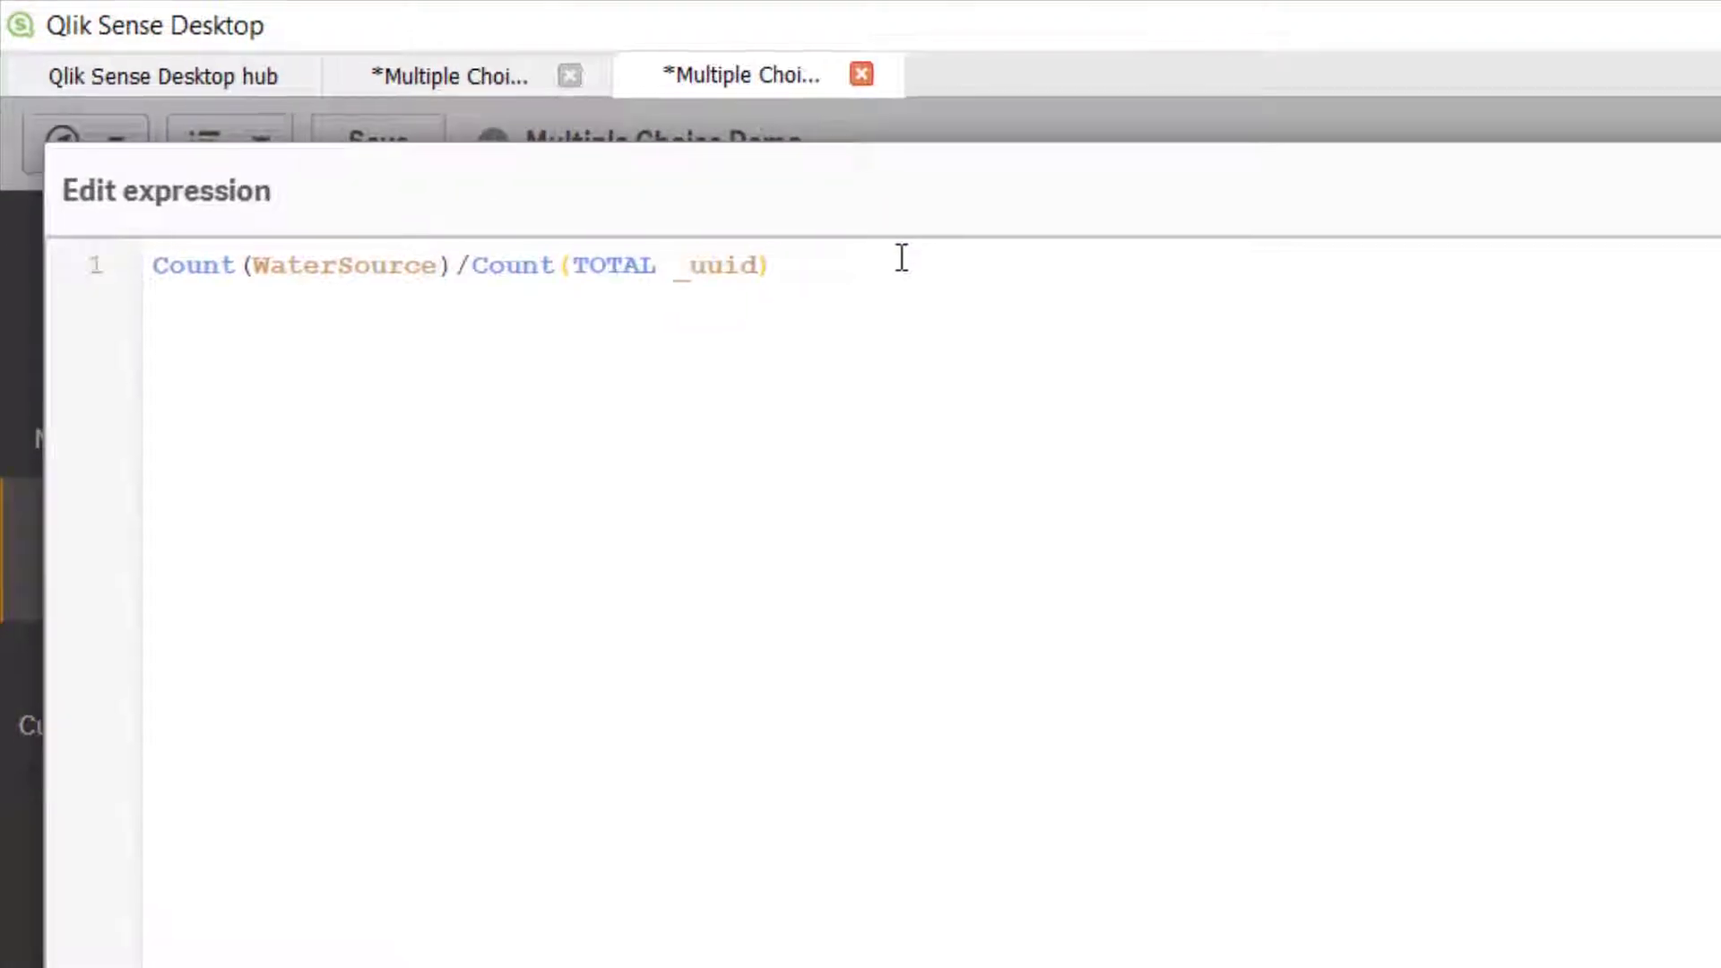
pyautogui.click(1658, 937)
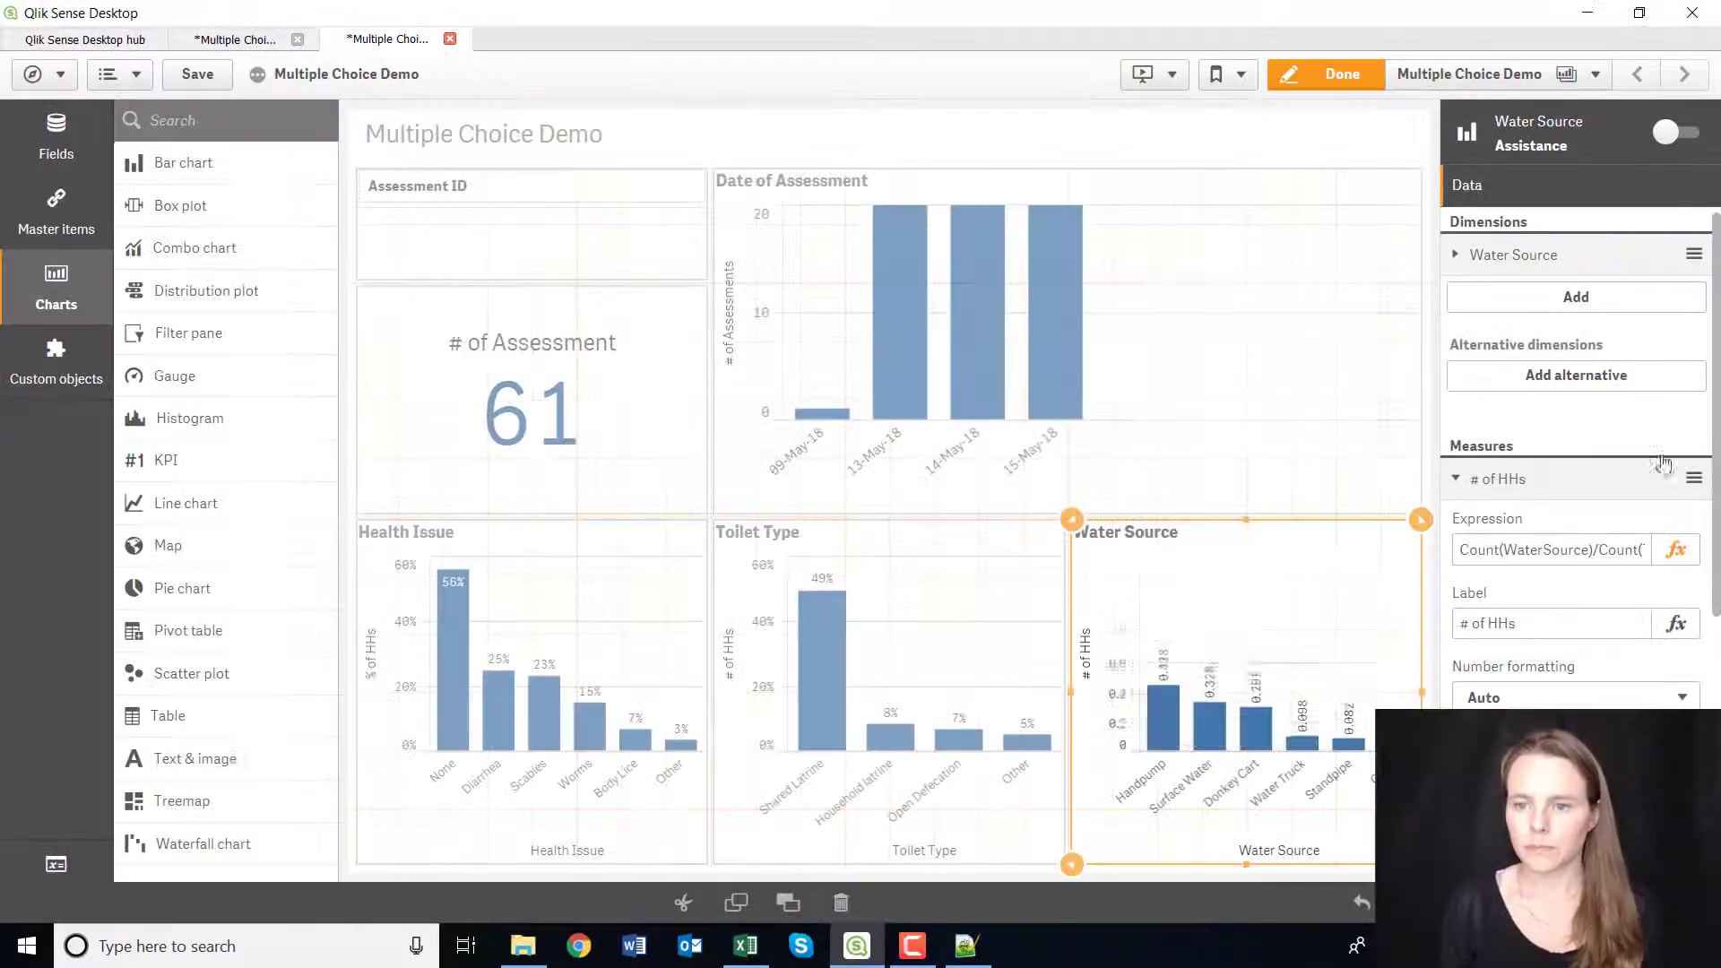
pyautogui.click(1524, 788)
pyautogui.scroll(-2, 1530, 695)
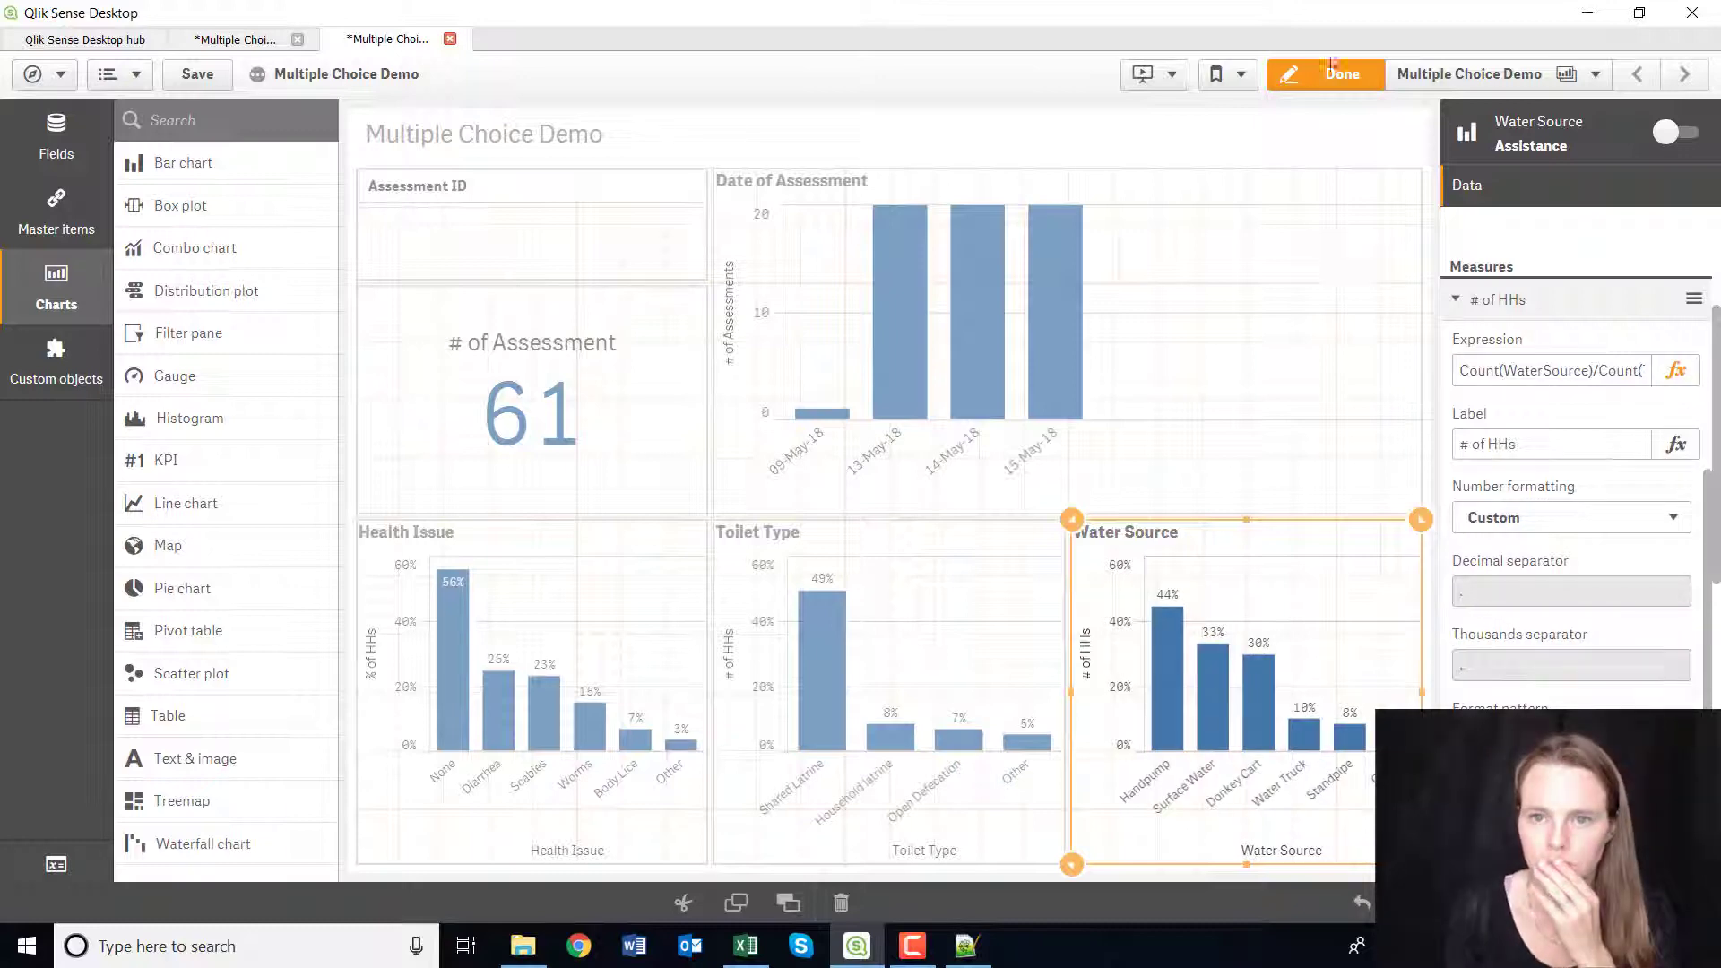
# Leave edit mode with Done to view the Multiple Choice Demo sheet.
pyautogui.click(1335, 74)
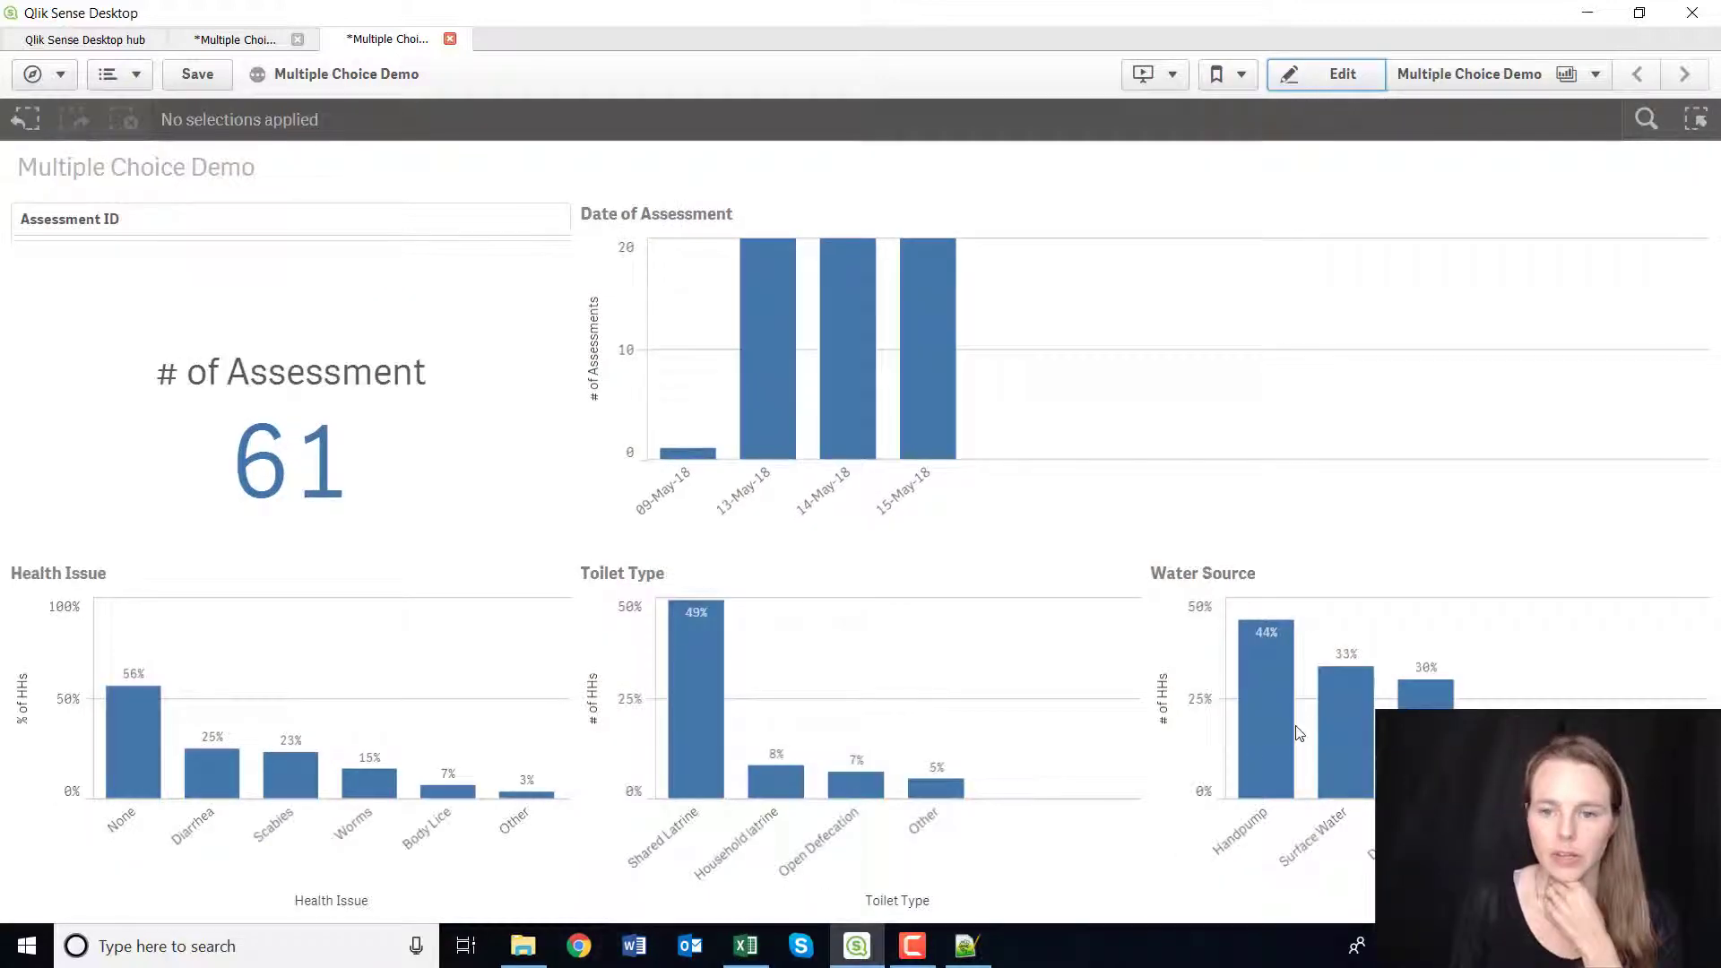
pyautogui.moveTo(1425, 713)
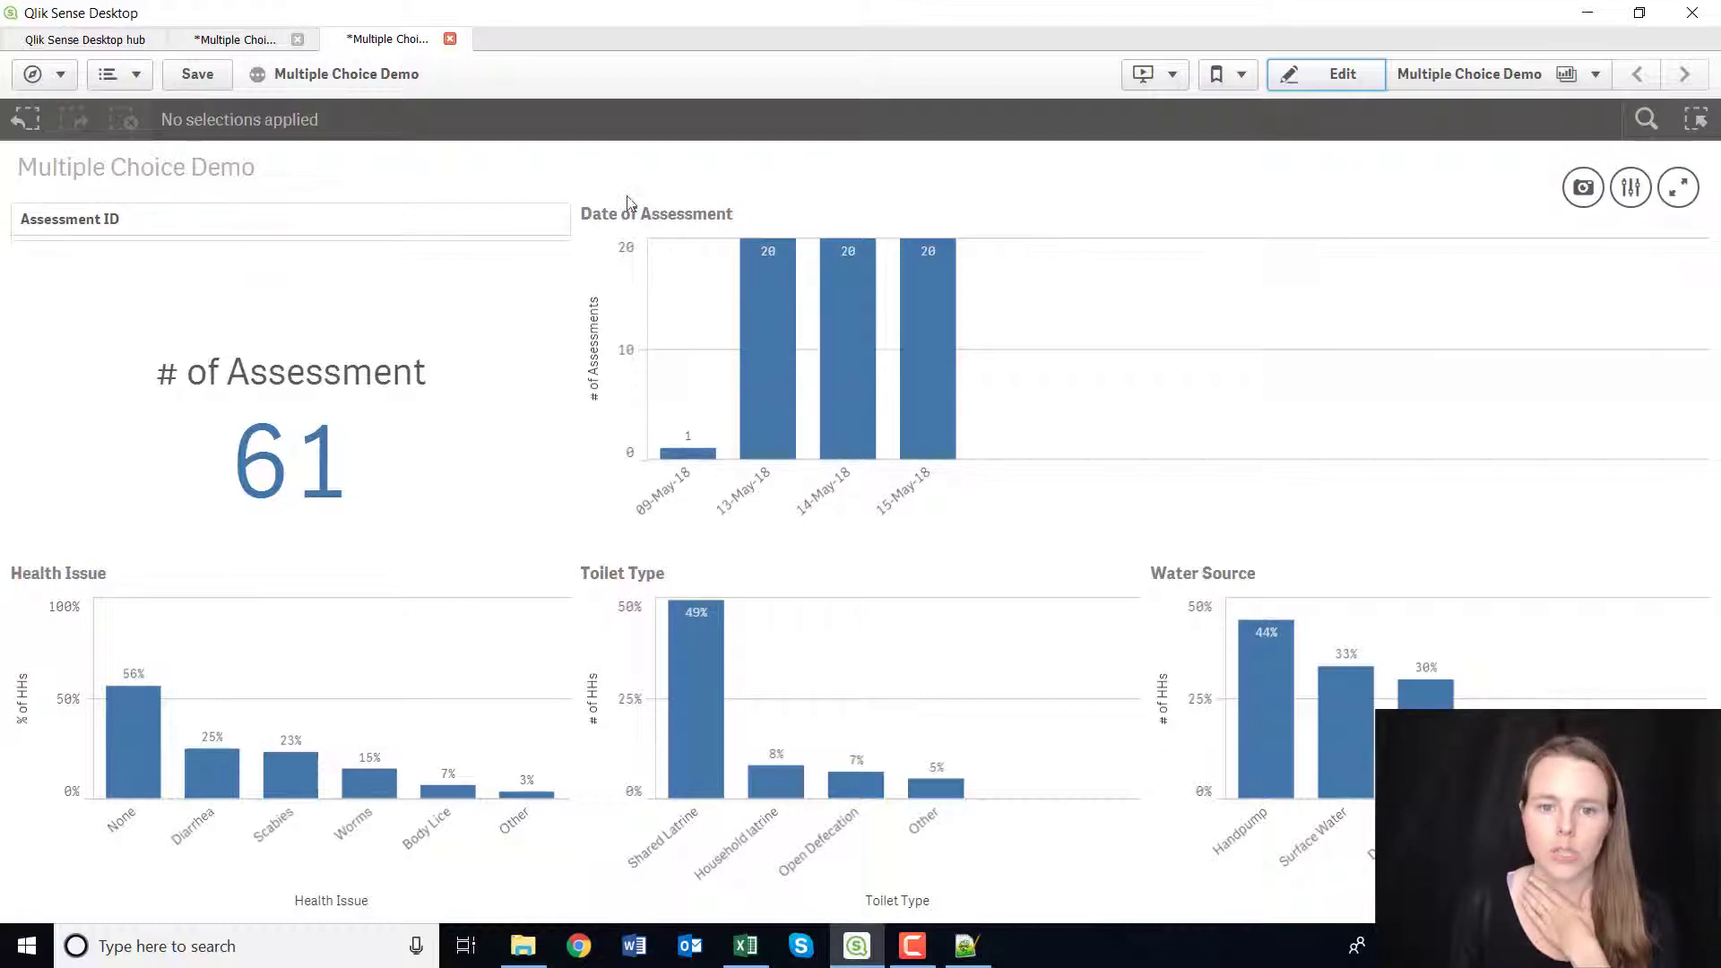
# Select the 13-May-18 bar in the Date of Assessment chart.
pyautogui.click(767, 272)
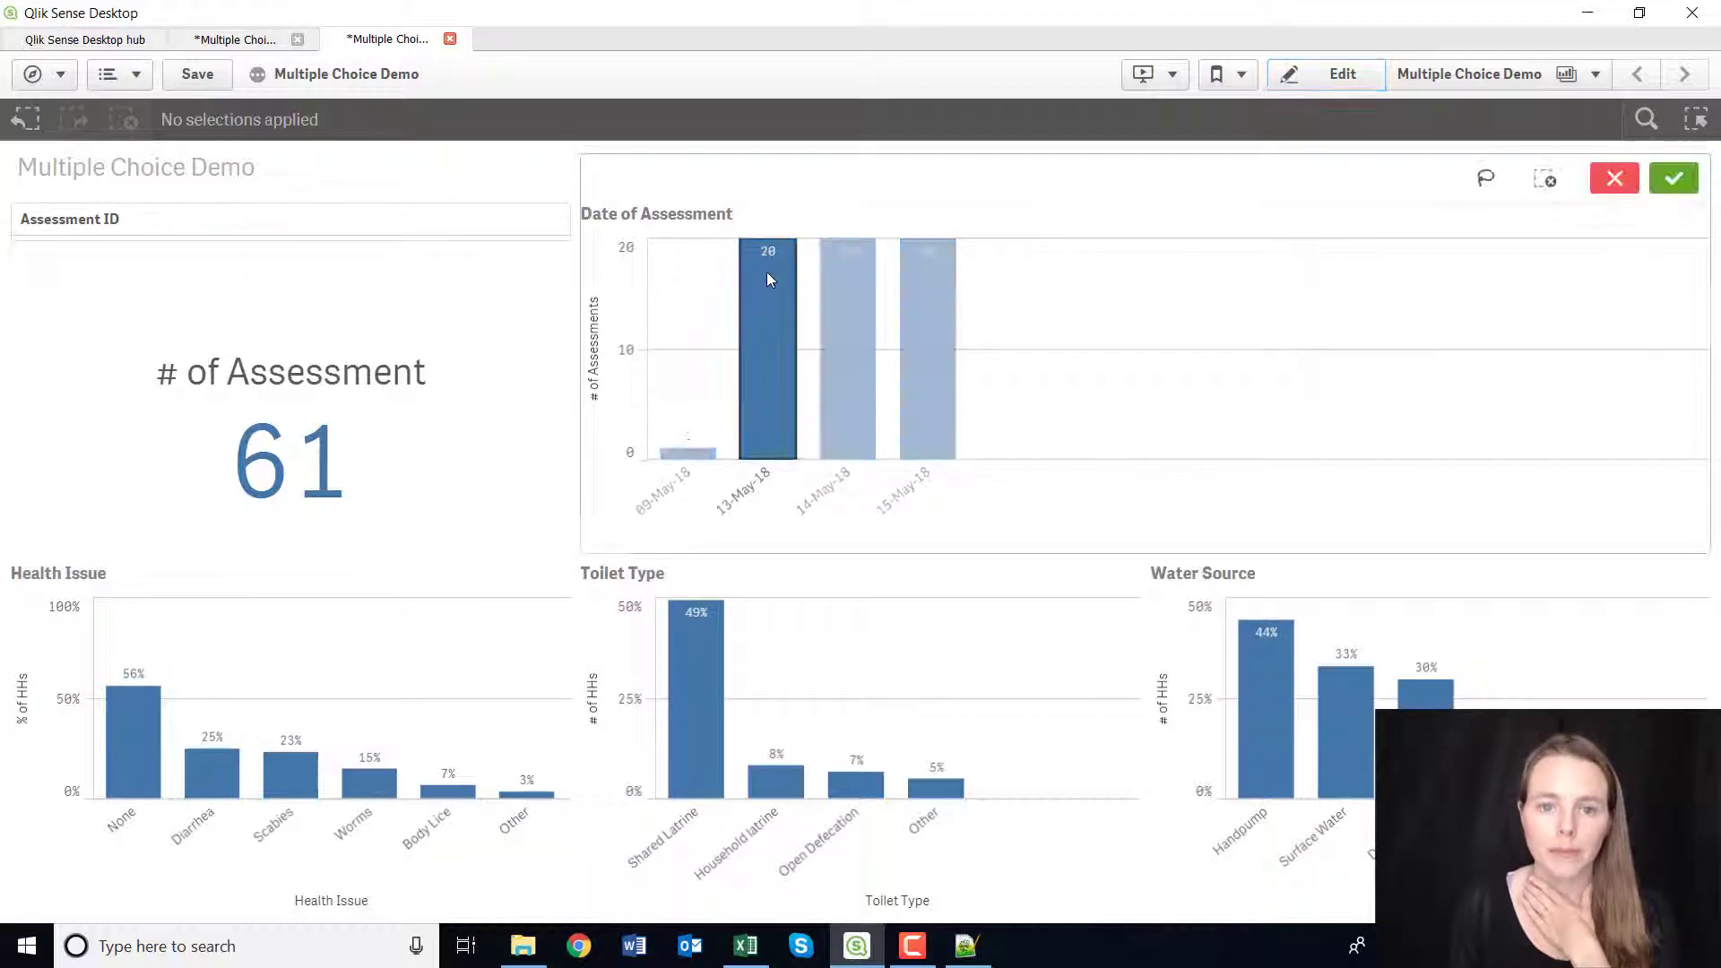